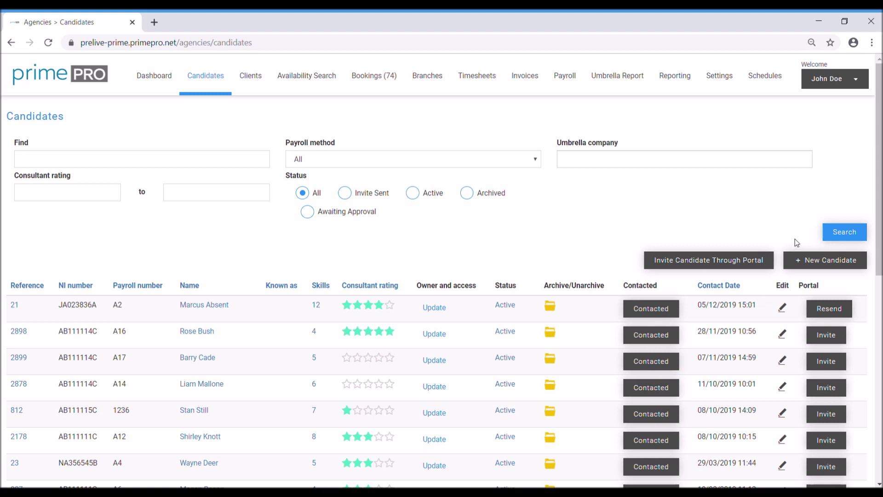
Step: Open a blank Primary Details form with + New Candidate on the Candidates page
left_click(830, 261)
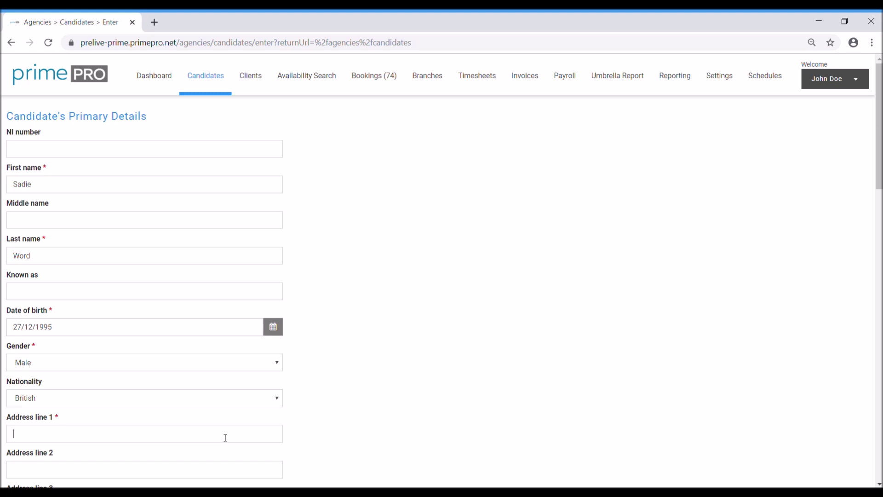
Step: Enter the candidate's telephone and mobile number in the contact fields
scroll(225, 438, "down", 3)
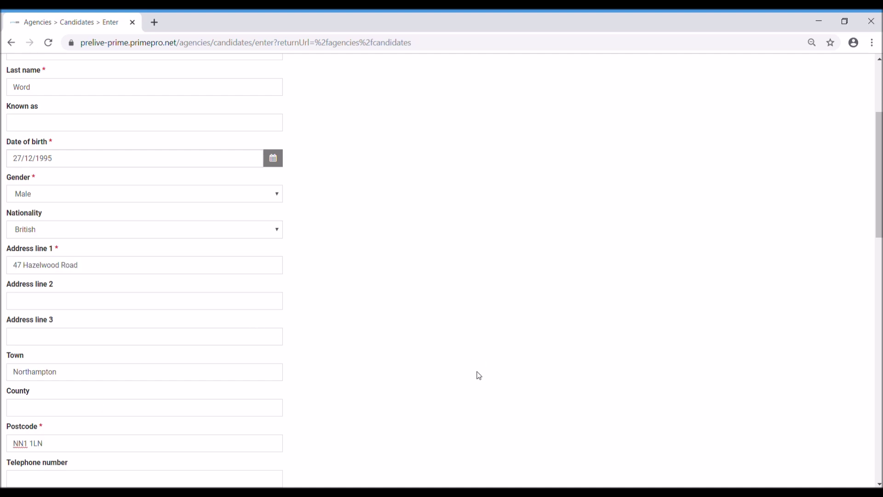
scroll(478, 375, "down", 3)
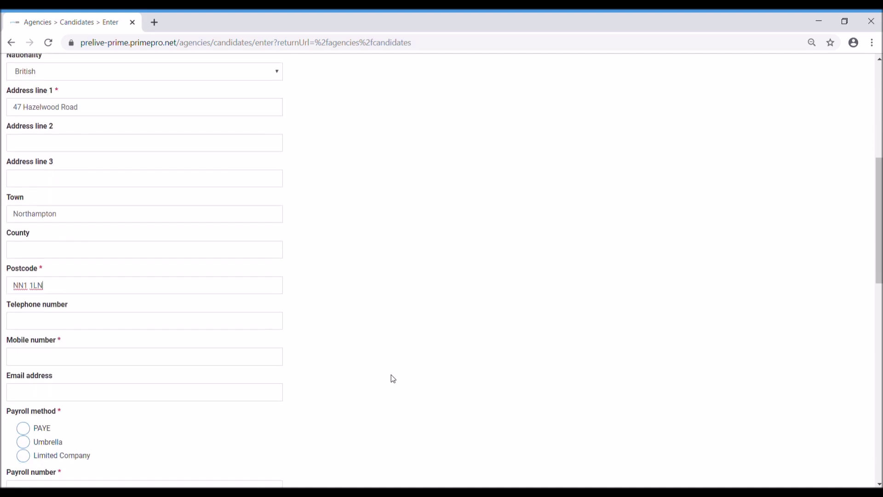
left_click(96, 307)
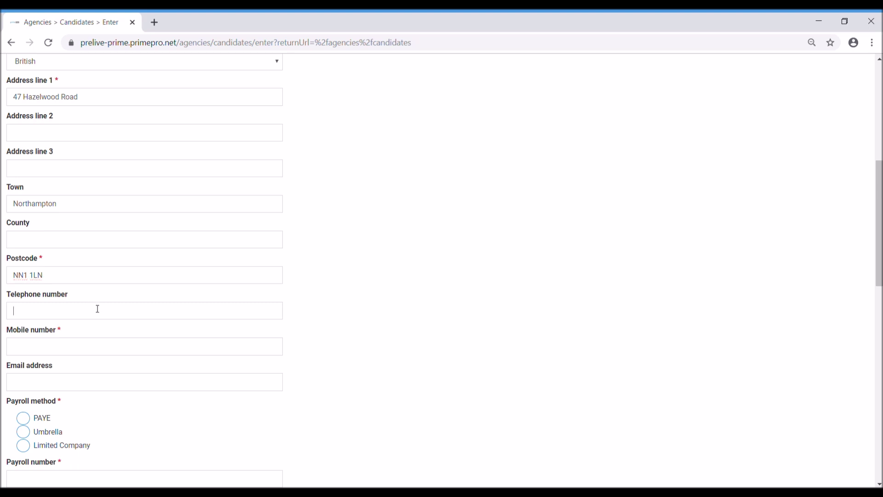
left_click(94, 346)
triple_click(63, 336)
left_click(63, 335)
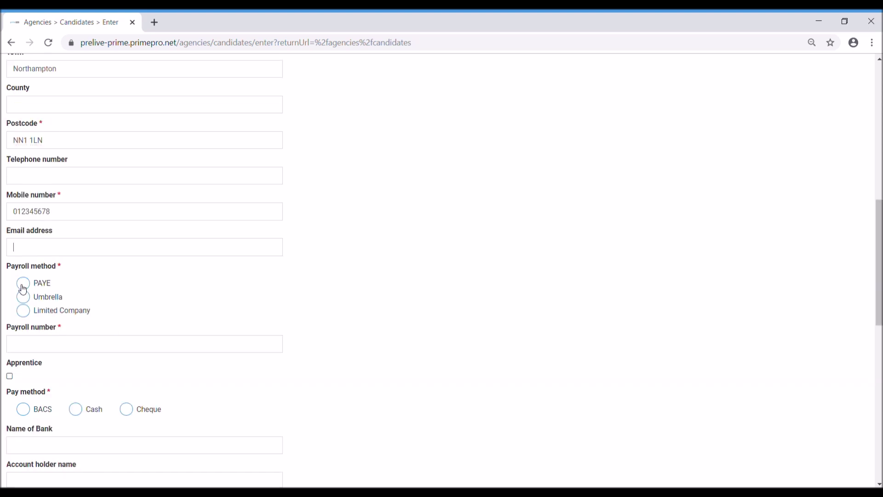
Step: Select PAYE as the payroll method and review the fields below it
scroll(144, 288, "down", 2)
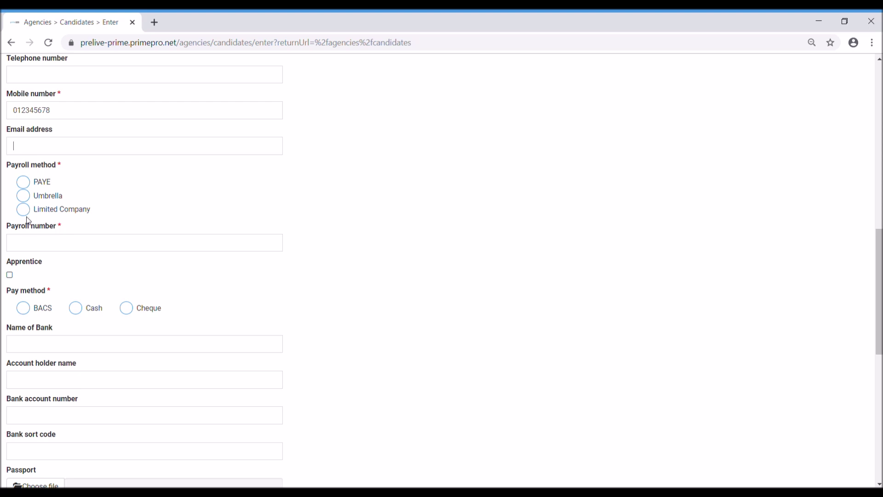
left_click(25, 184)
scroll(225, 221, "down", 3)
scroll(239, 246, "down", 5)
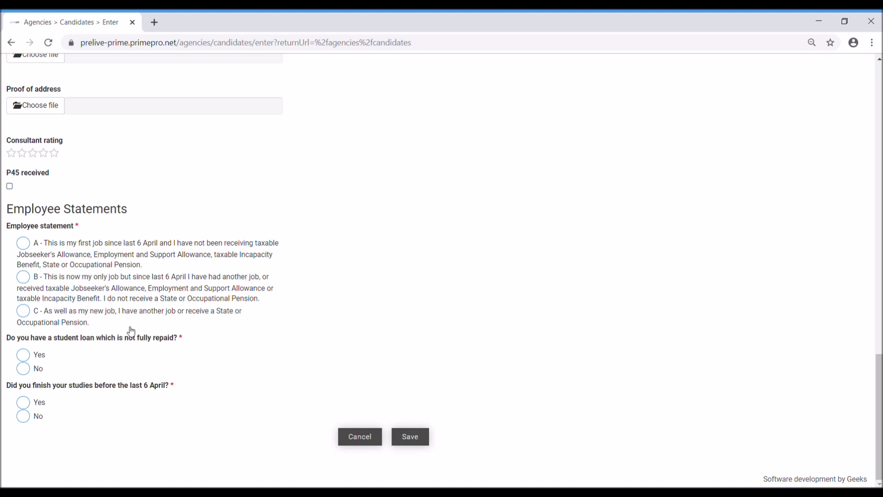
scroll(213, 307, "up", 2)
scroll(214, 307, "up", 9)
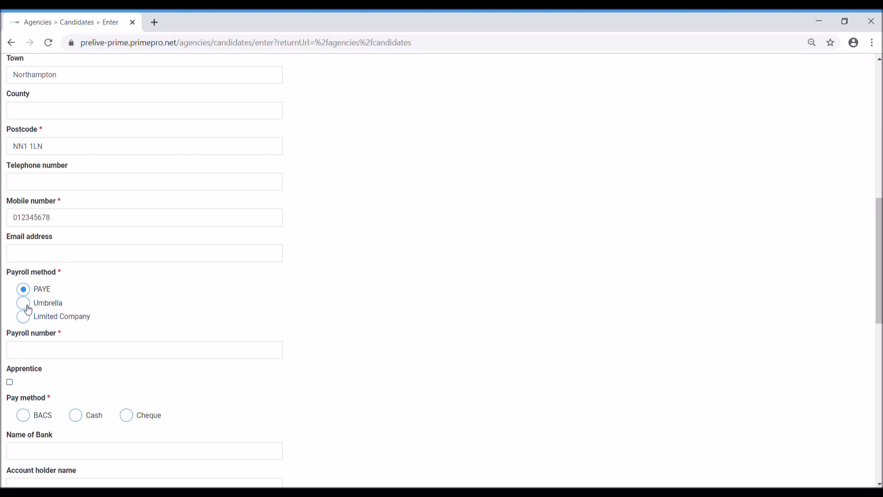
Step: Try the Umbrella payroll method to see its umbrella company field
left_click(24, 306)
scroll(250, 317, "down", 6)
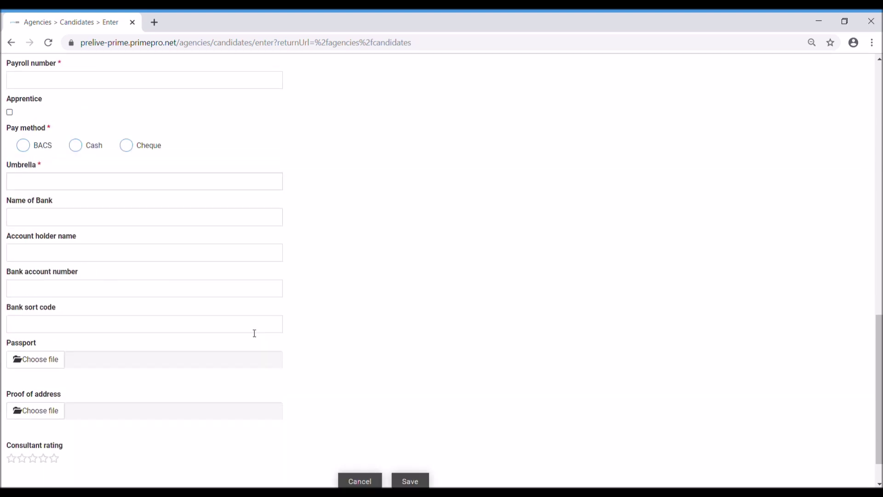
scroll(255, 333, "down", 1)
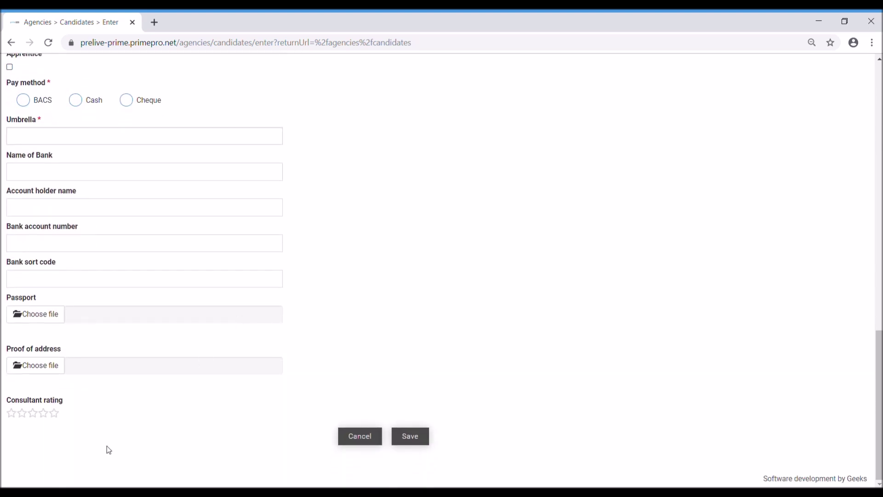
left_click(90, 138)
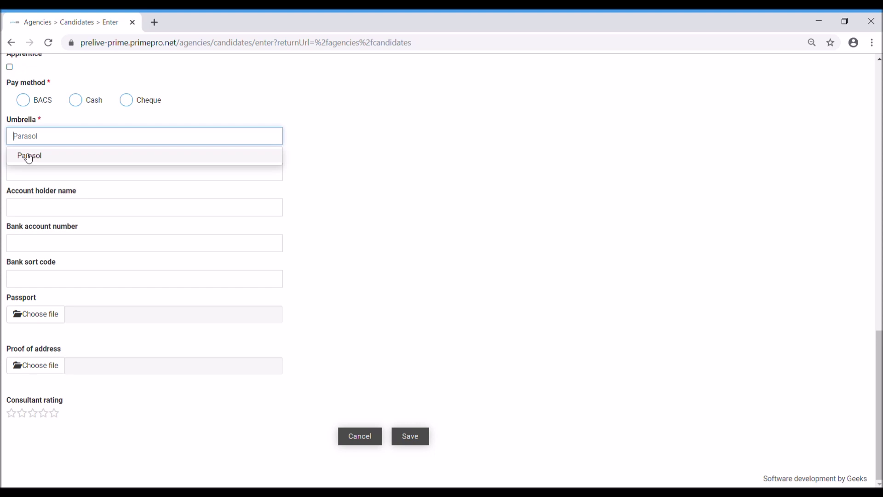
scroll(60, 138, "up", 2)
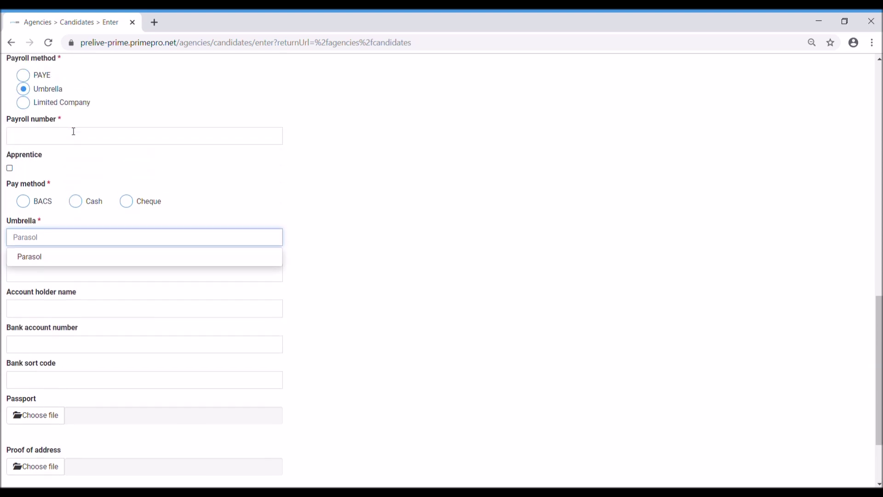
Step: Try Limited Company, inspecting its name, number and VAT fields, then revert to PAYE
left_click(53, 106)
scroll(146, 105, "down", 4)
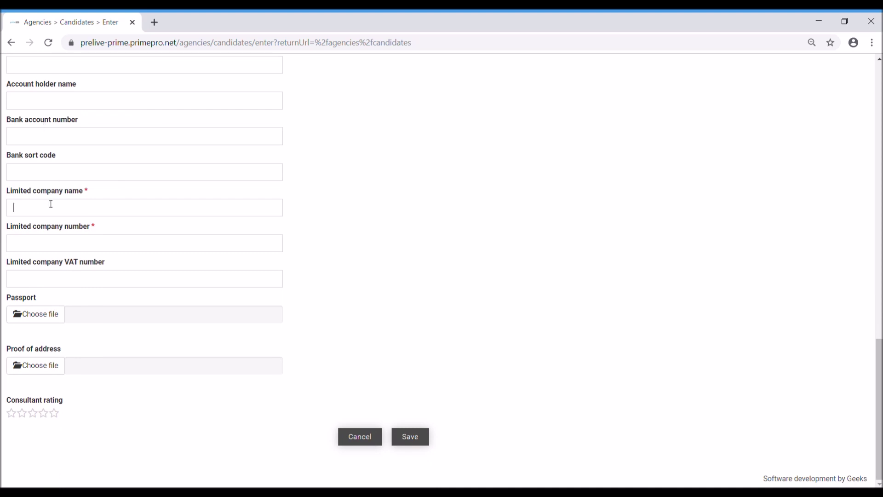
left_click(41, 243)
left_click(63, 280)
left_click(31, 213)
left_click(68, 243)
left_click(66, 286)
scroll(146, 239, "up", 7)
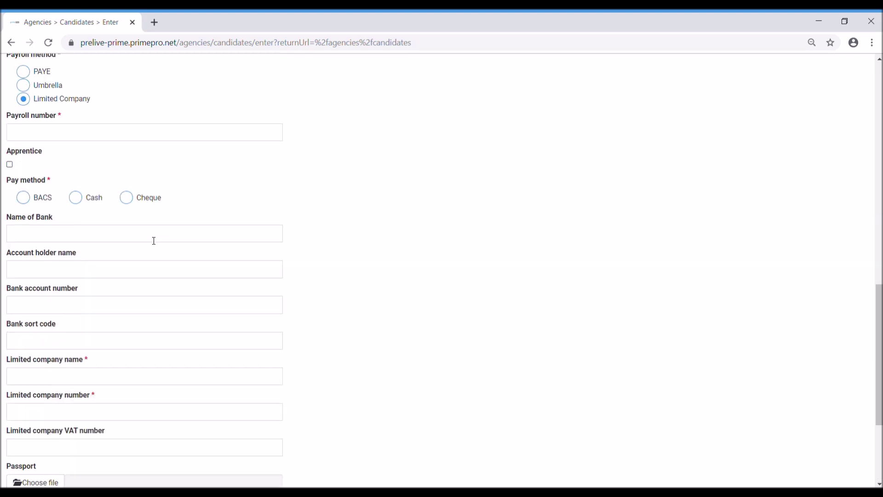
left_click(40, 206)
Step: Set pay method to BACS and payroll number WOR01
scroll(353, 253, "down", 3)
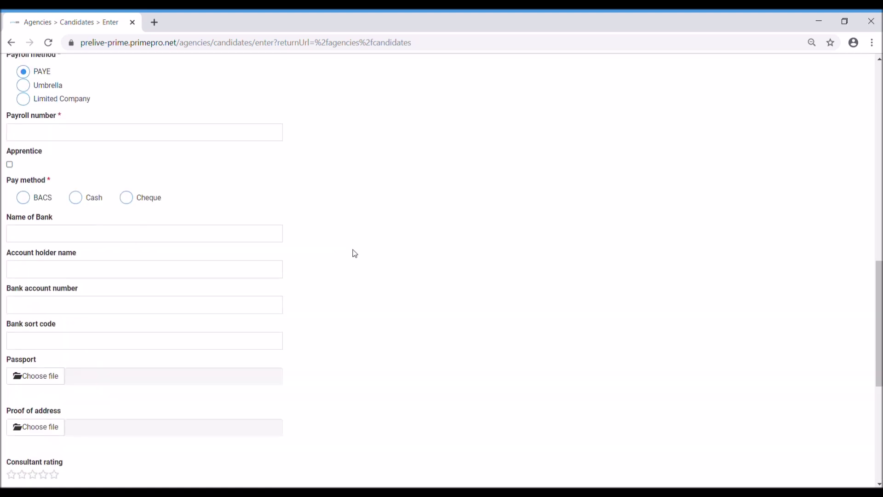
left_click(29, 199)
scroll(373, 187, "up", 3)
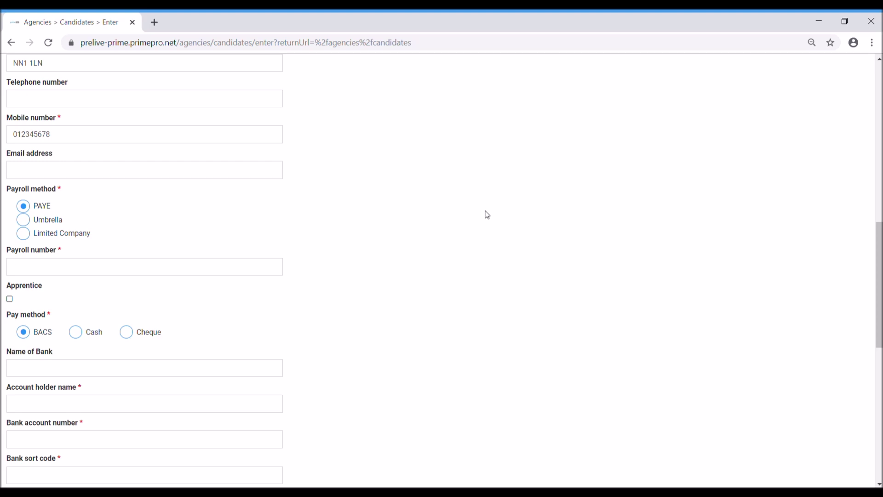
type("WOR01")
scroll(59, 259, "down", 2)
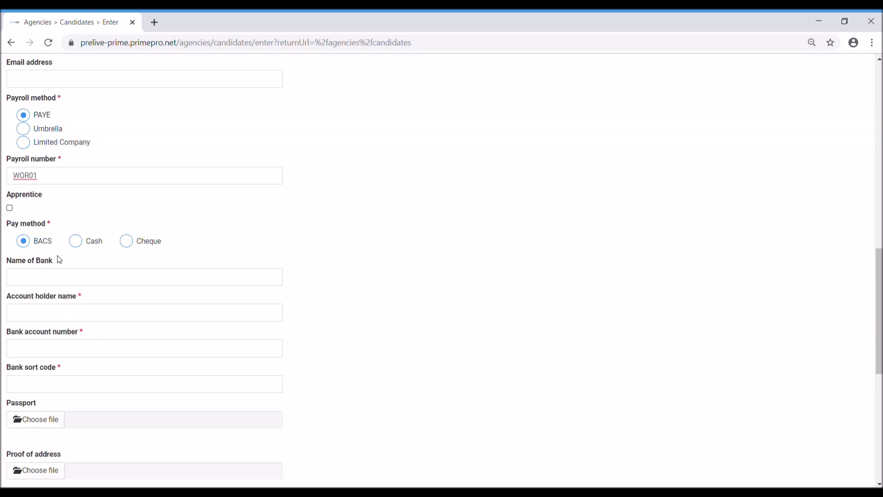
Step: Enter bank Lloyds Bank with the account holder name, account number and sort code
left_click(91, 282)
type("Lloyds Bank")
key("Tab")
type("S Word")
key("Tab")
type("12345678")
key("Tab")
type("123456")
scroll(371, 253, "down", 5)
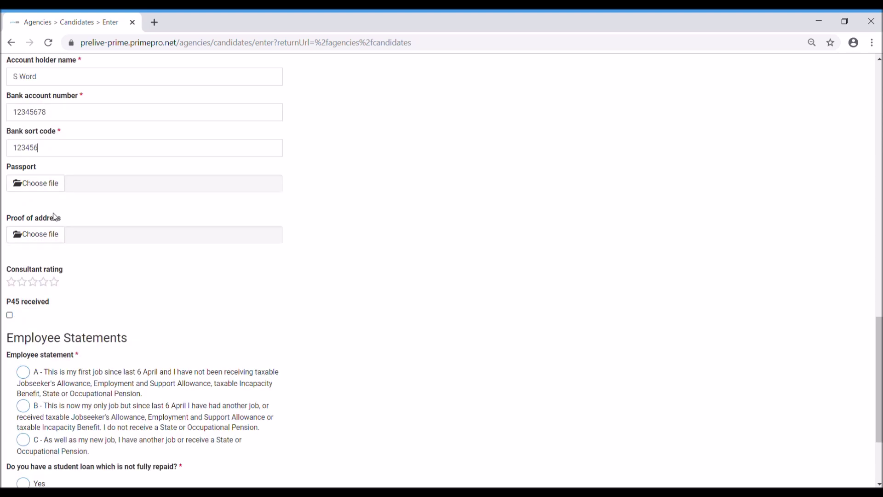
left_click(51, 280)
Step: Answer employee statement A, No to student loan and No to studies, then save
scroll(269, 300, "down", 3)
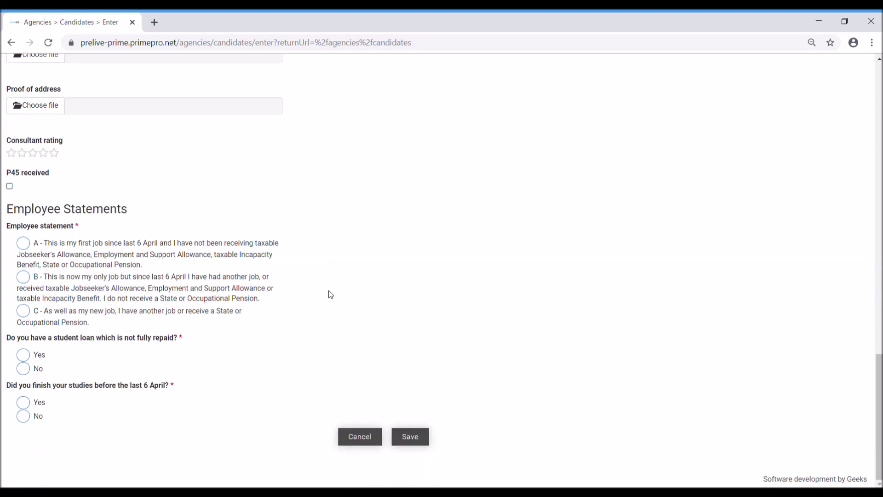
left_click(23, 243)
left_click(23, 368)
left_click(23, 416)
left_click(414, 440)
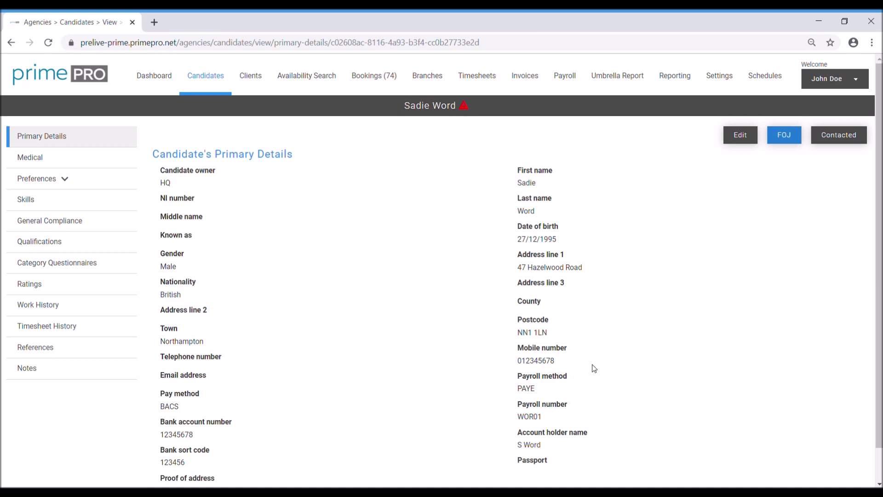
scroll(386, 301, "down", 1)
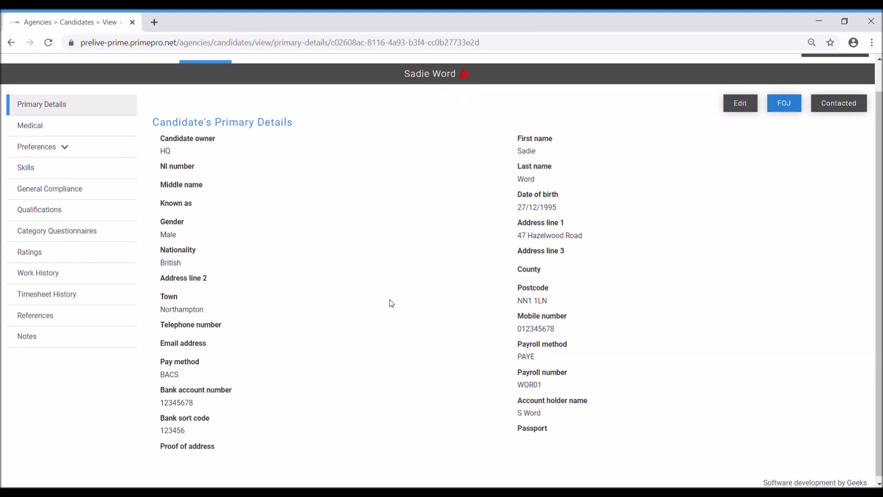
scroll(751, 340, "up", 1)
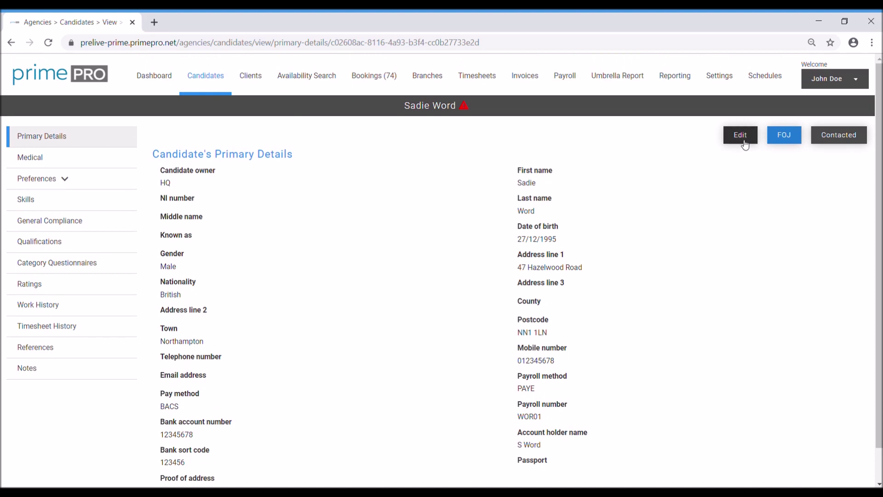
Step: Save the Medical questionnaire with every condition left at No, then expand Preferences
left_click(62, 163)
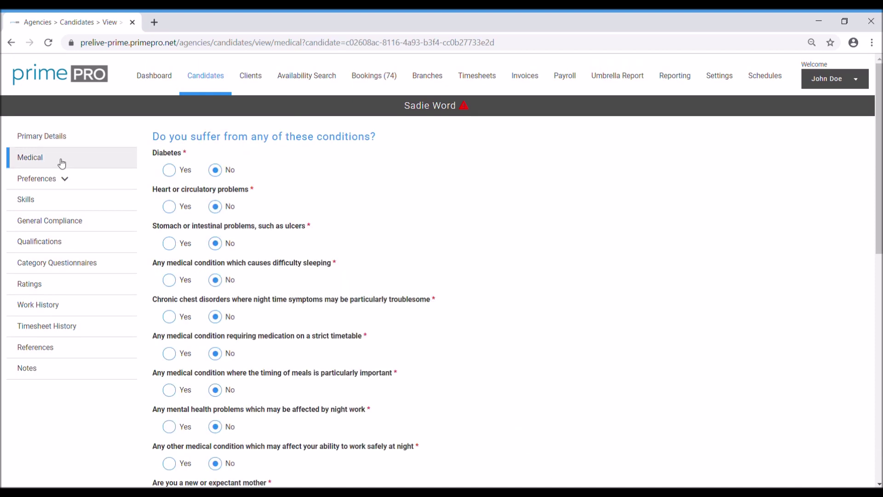
scroll(398, 265, "down", 3)
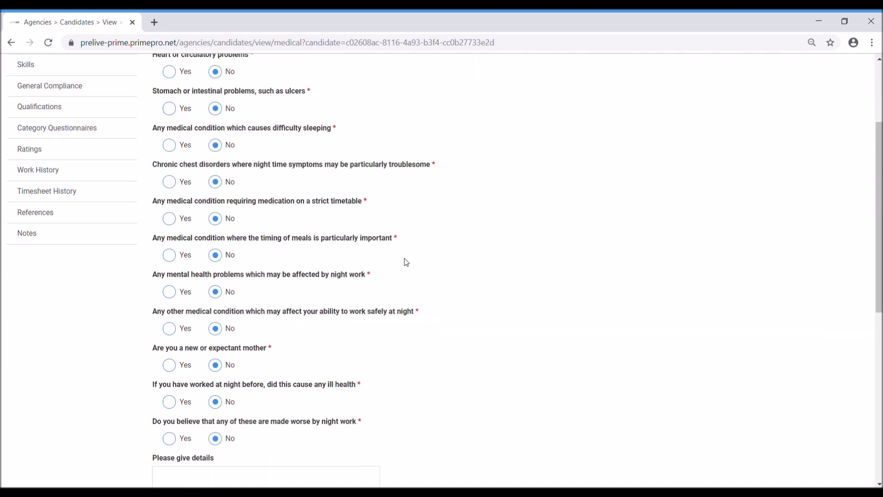
scroll(410, 261, "down", 4)
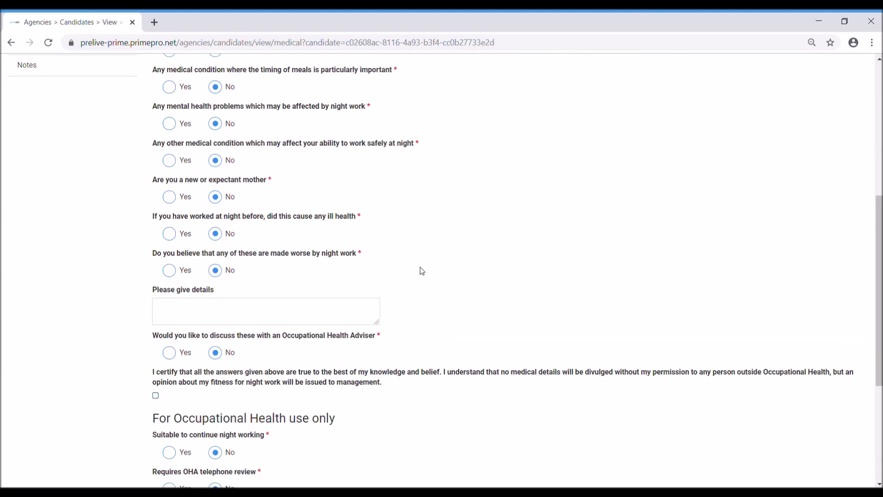
scroll(422, 271, "down", 4)
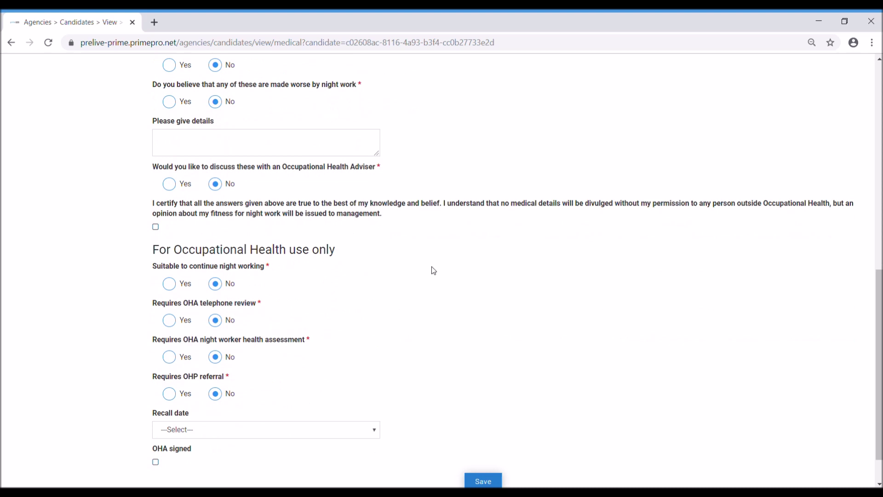
scroll(433, 271, "down", 2)
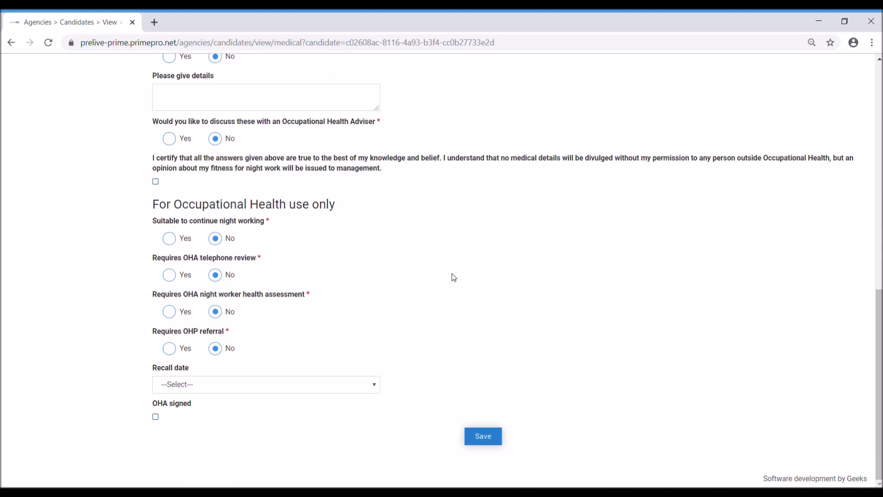
scroll(457, 278, "up", 2)
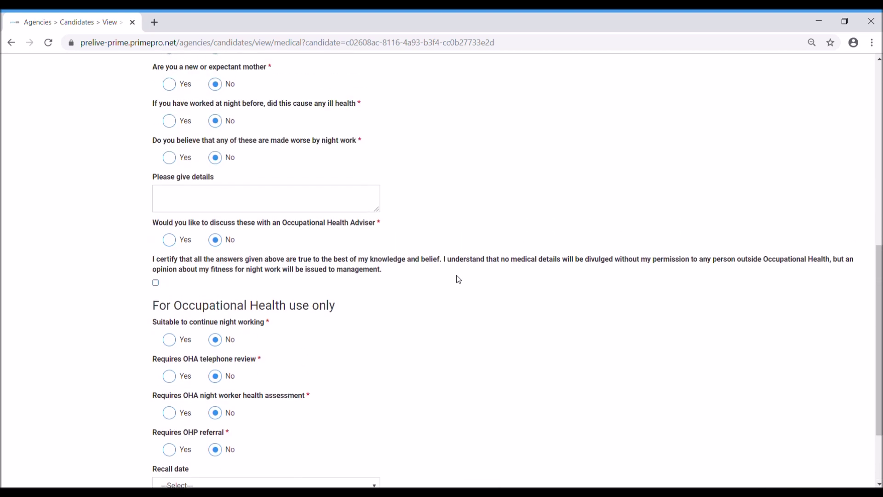
scroll(465, 279, "down", 2)
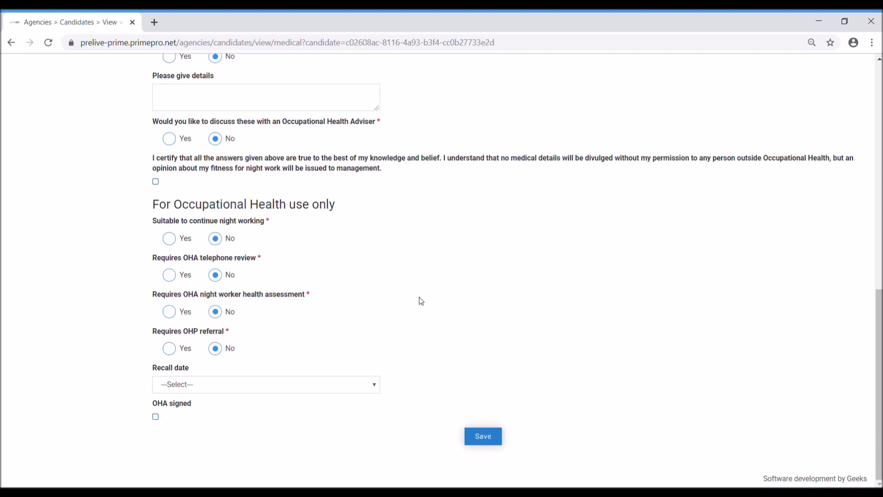
left_click(488, 437)
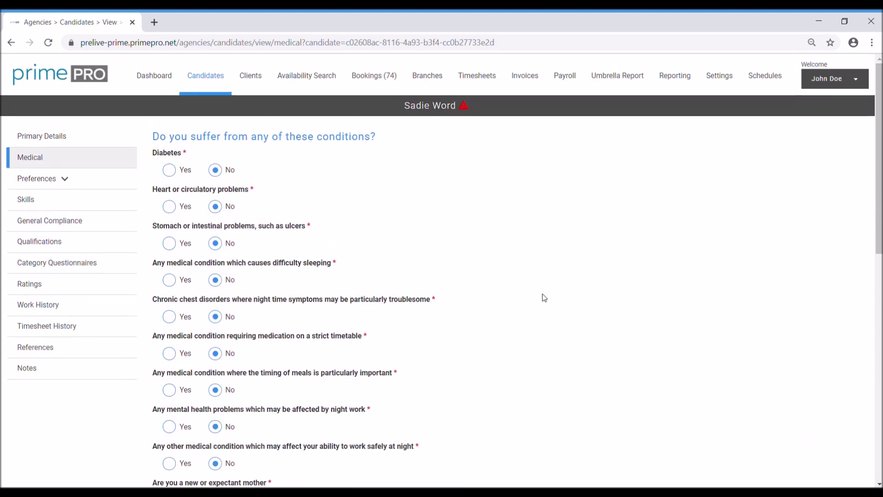
left_click(90, 184)
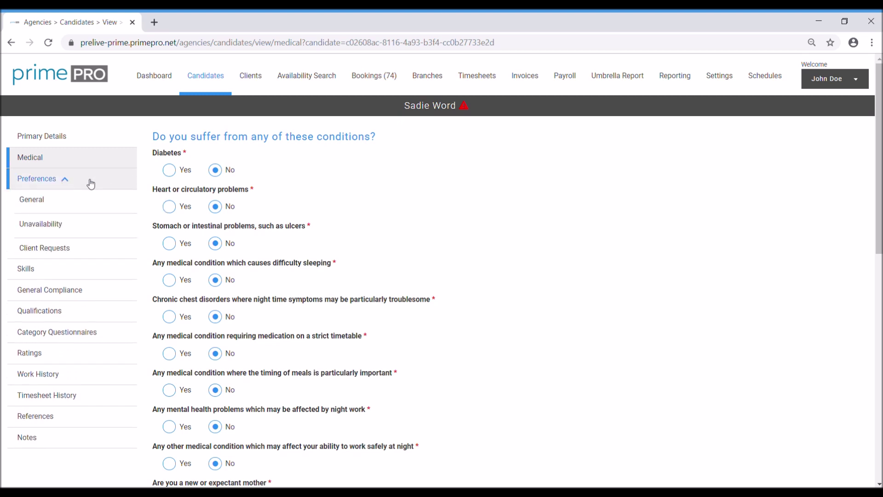
Step: Toggle the General communication preference to Email and back to Mobile, then go to Unavailability
left_click(73, 203)
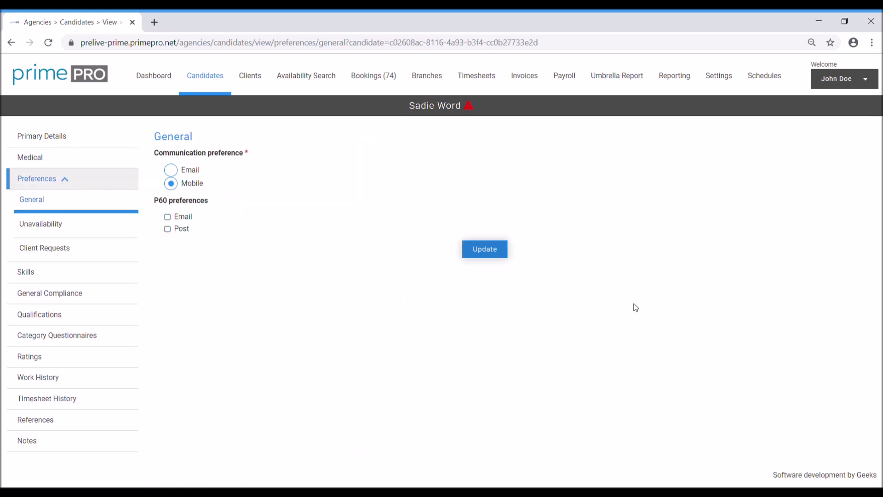
left_click(172, 170)
left_click(173, 184)
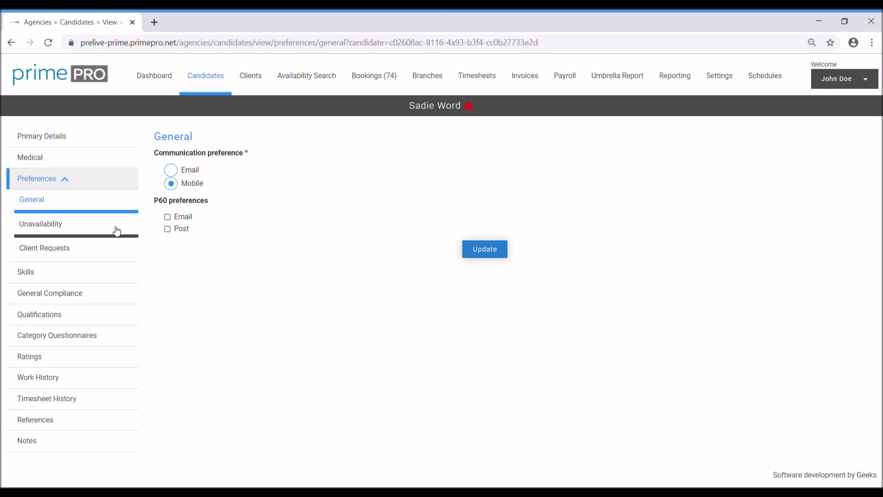
left_click(44, 238)
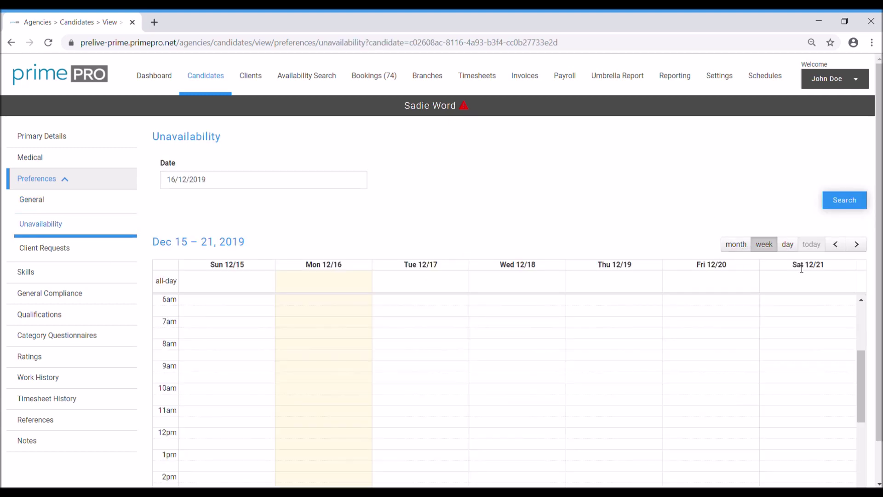
Step: Switch the calendar to month view, browse back to August and return to December 2019
left_click(788, 244)
left_click(738, 245)
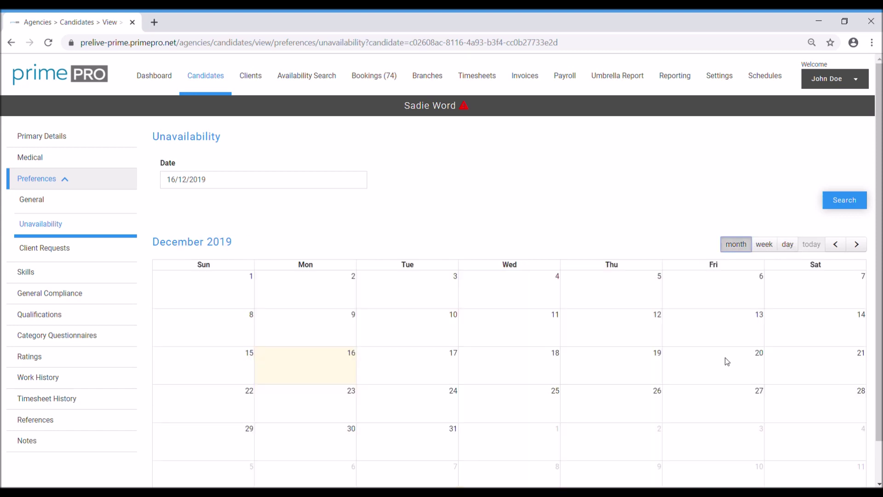
scroll(726, 358, "down", 1)
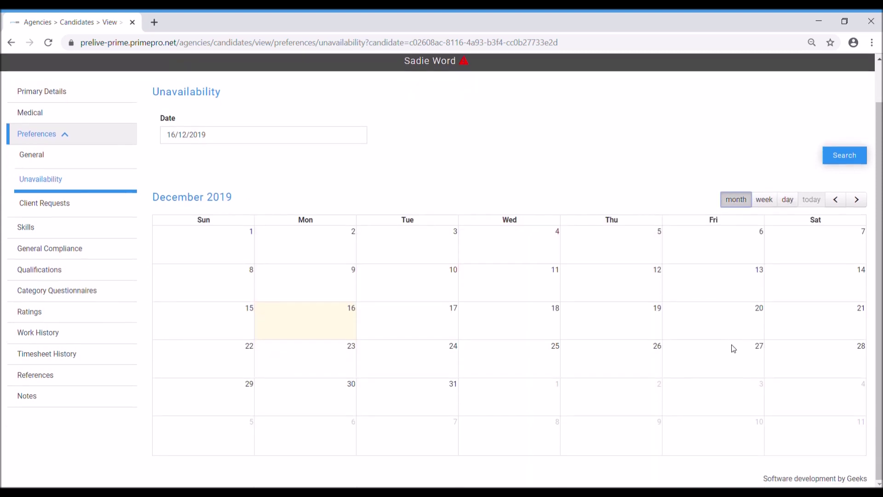
left_click(837, 200)
left_click(837, 201)
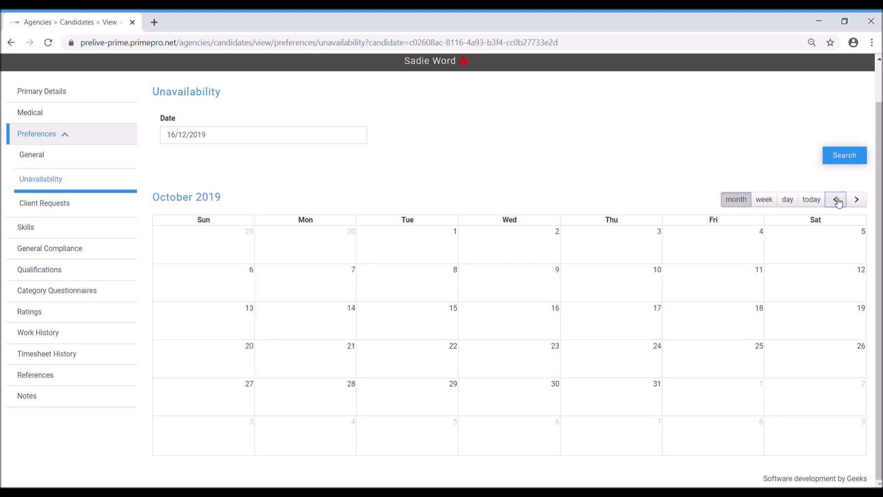
left_click(837, 200)
left_click(839, 203)
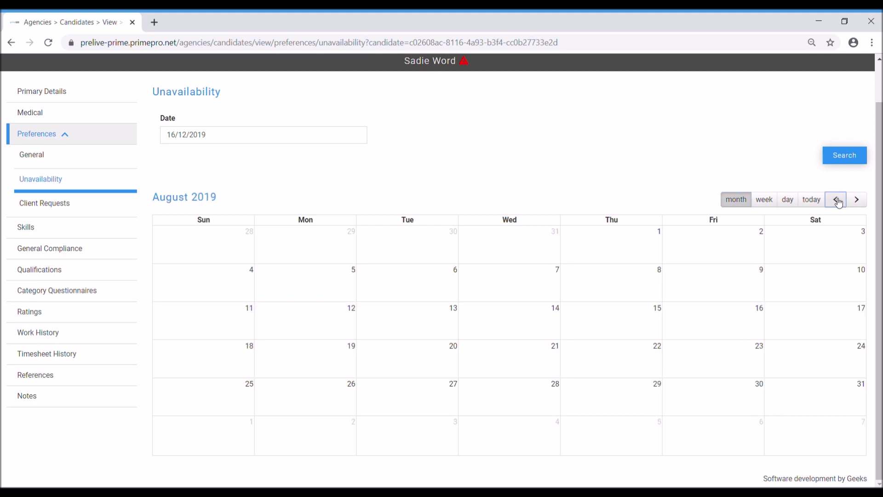
left_click(857, 199)
left_click(857, 200)
left_click(857, 200)
left_click(858, 201)
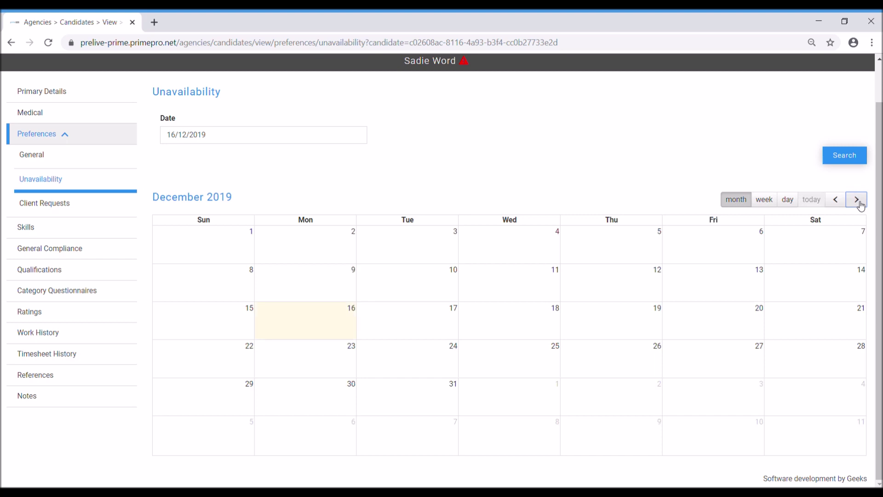
left_click(318, 323)
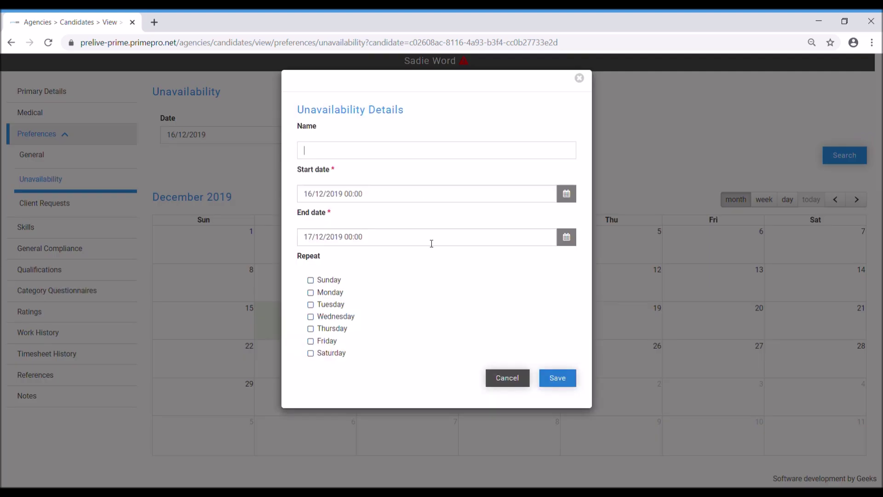
Step: Name the unavailability 'Holiday', keep end date 17/12/2019, and save it
left_click(350, 156)
type("Holiday")
left_click(339, 242)
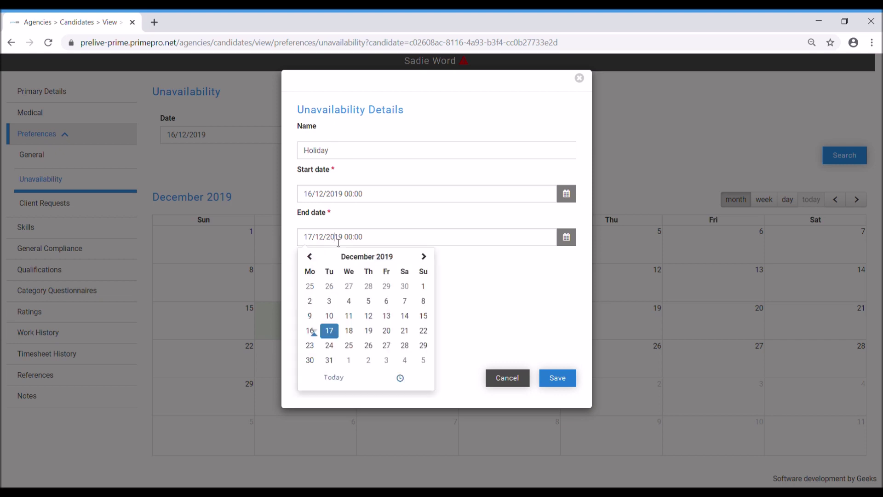
left_click(481, 297)
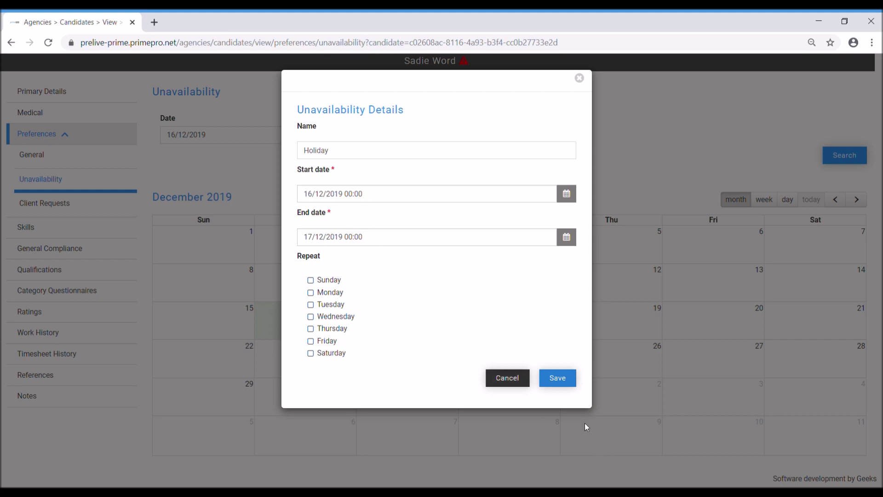
left_click(566, 381)
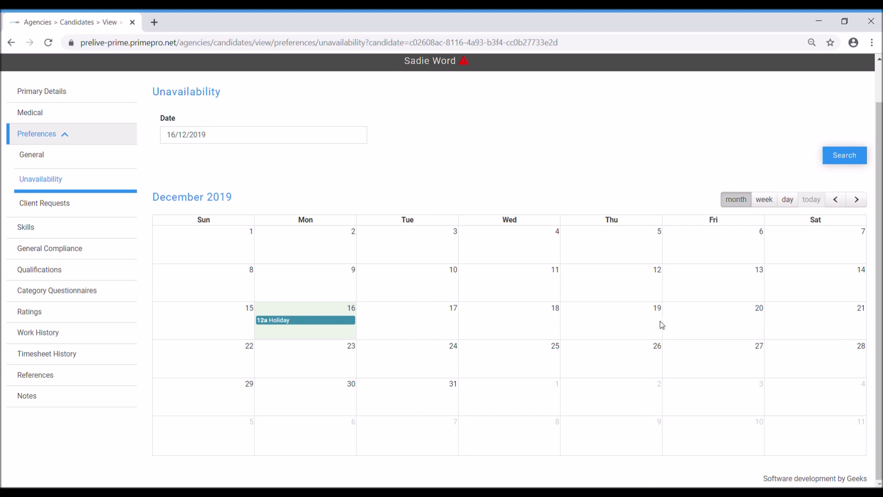
left_click(36, 208)
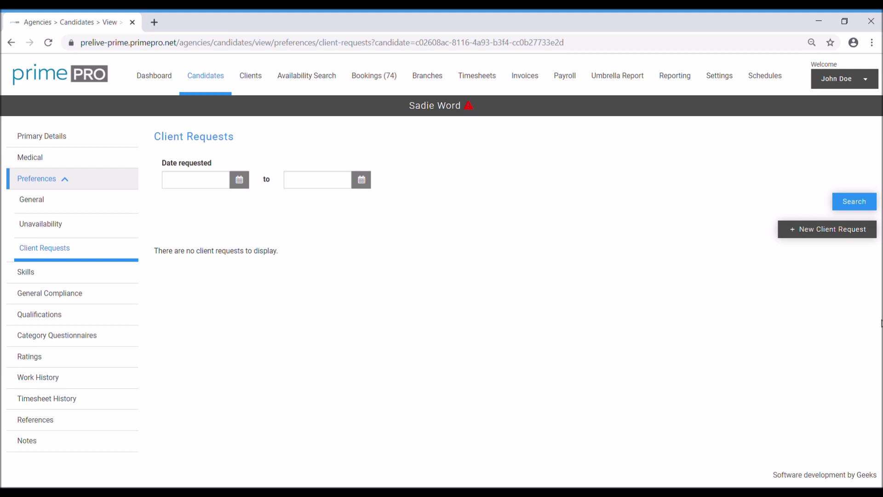
left_click(833, 229)
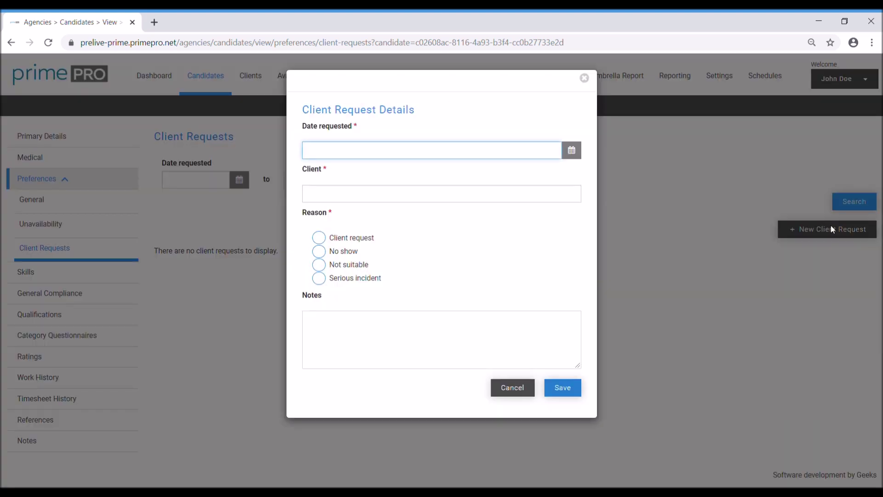
left_click(572, 150)
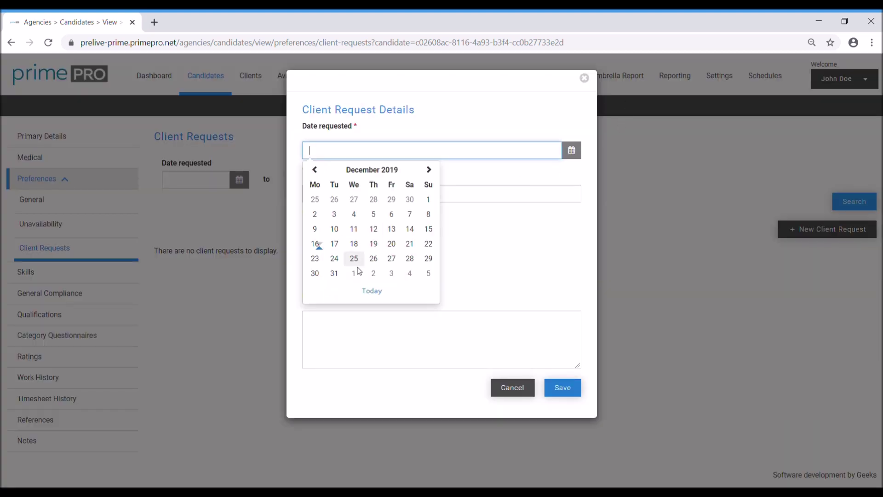
left_click(354, 295)
left_click(502, 199)
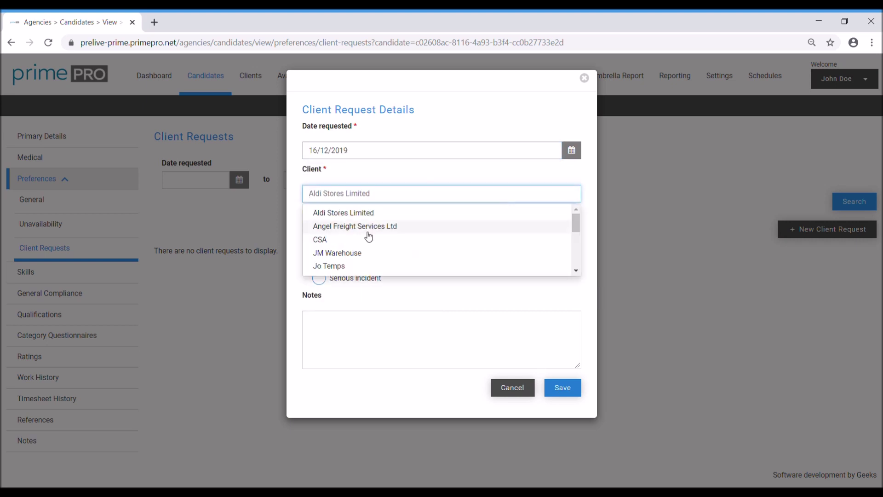
left_click(368, 267)
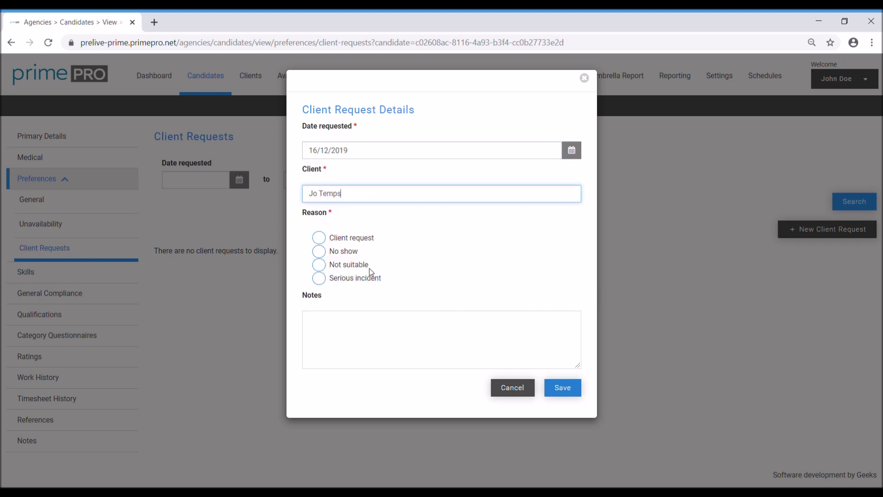
Step: Cycle through the reason options back to Serious incident, then cancel the request unsaved
left_click(346, 279)
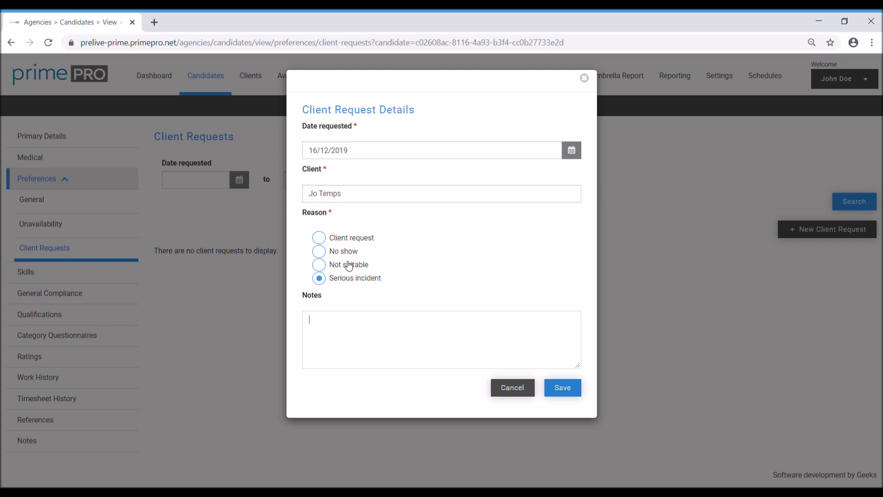
left_click(321, 238)
left_click(324, 252)
left_click(320, 264)
left_click(320, 279)
left_click(367, 348)
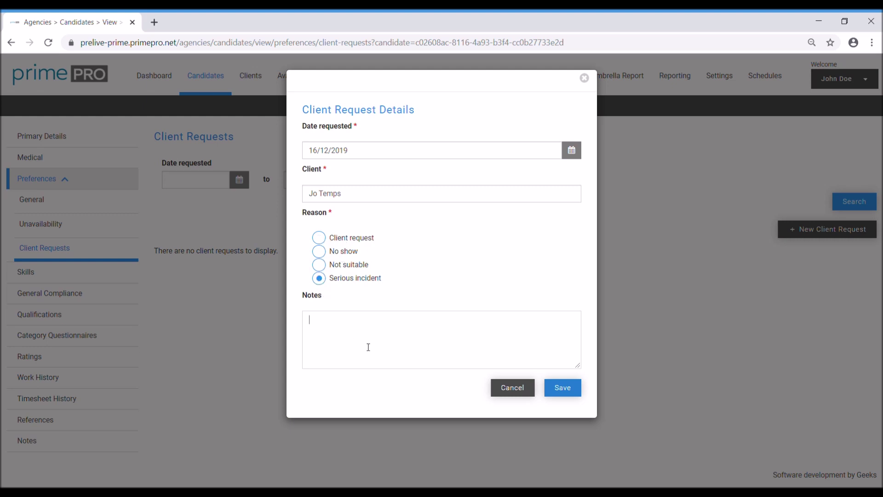
left_click(517, 391)
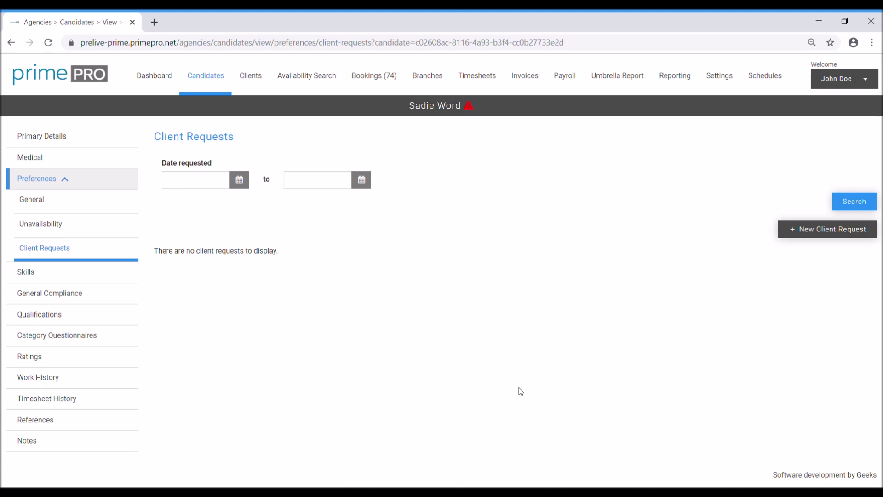
left_click(51, 275)
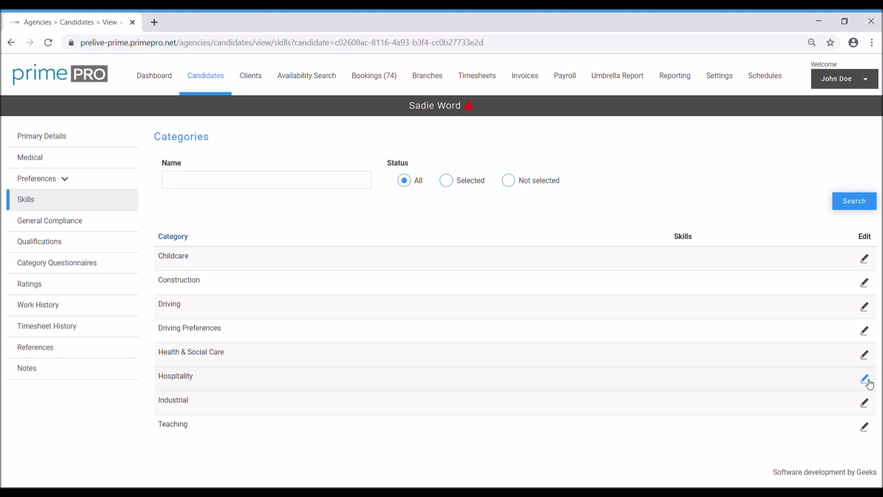
Step: Add Pot Washer under Hospitality and HGV Class 1 under Driving to the candidate's skills
left_click(868, 382)
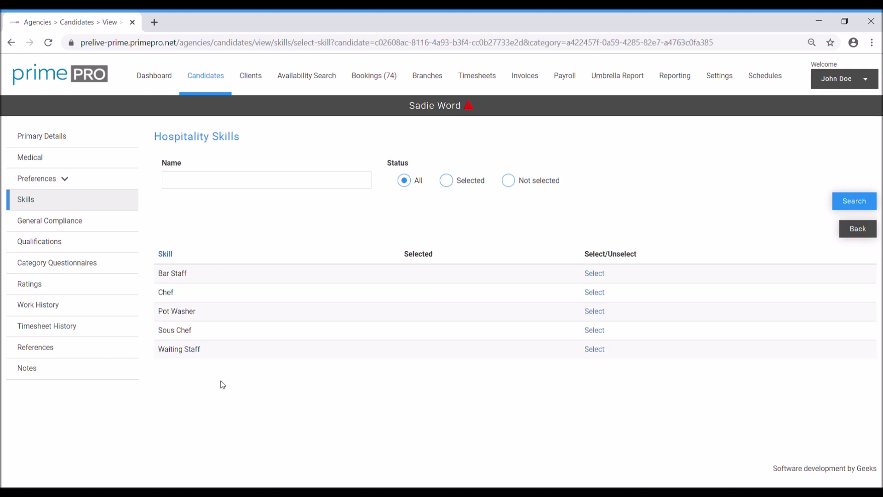
left_click(595, 312)
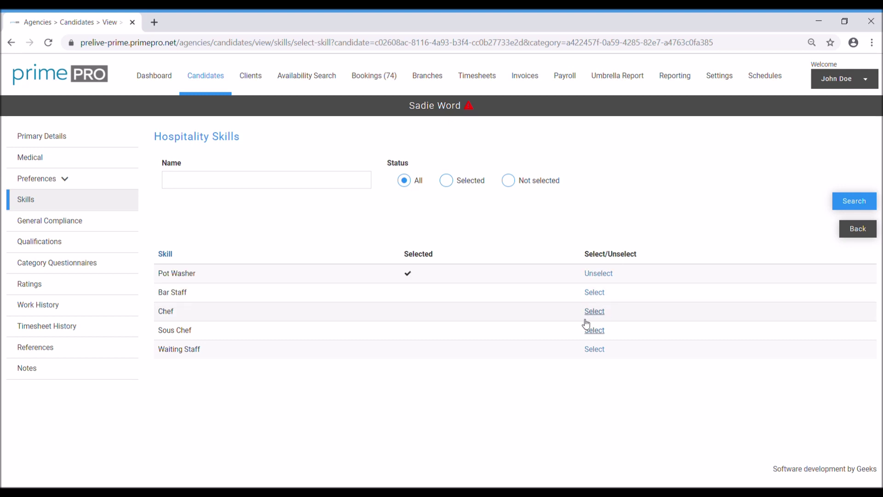
left_click(860, 230)
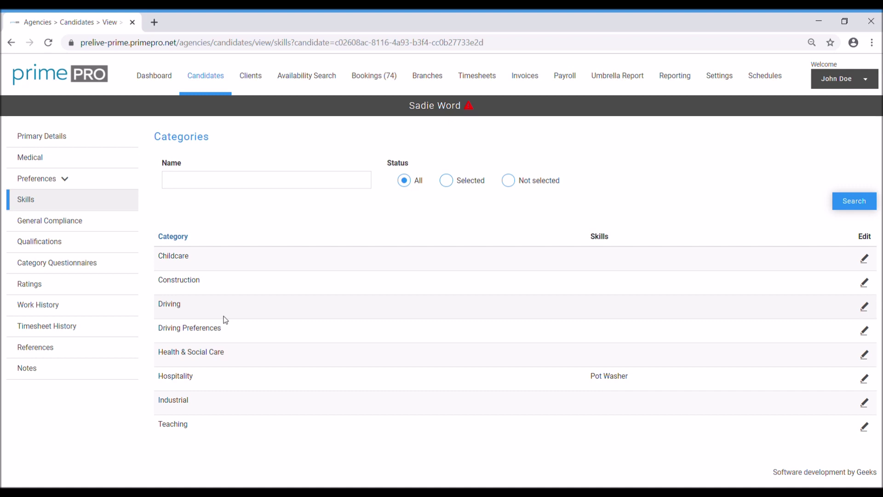
left_click(865, 307)
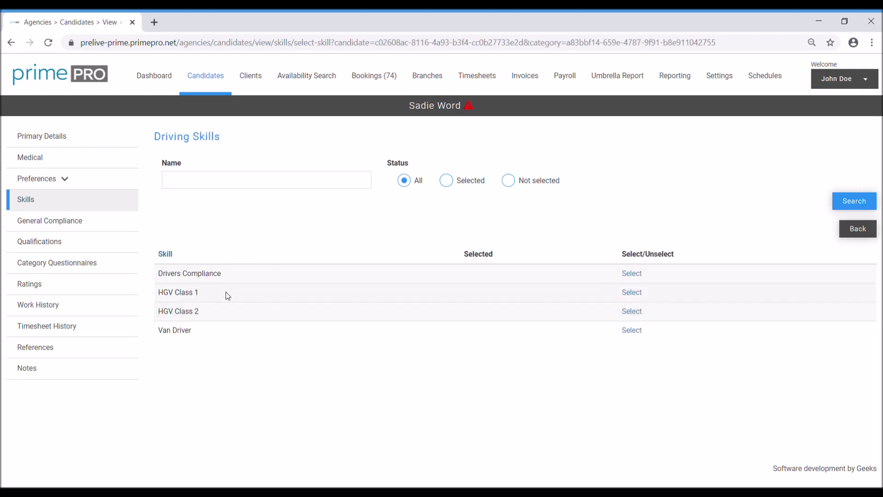
left_click(638, 294)
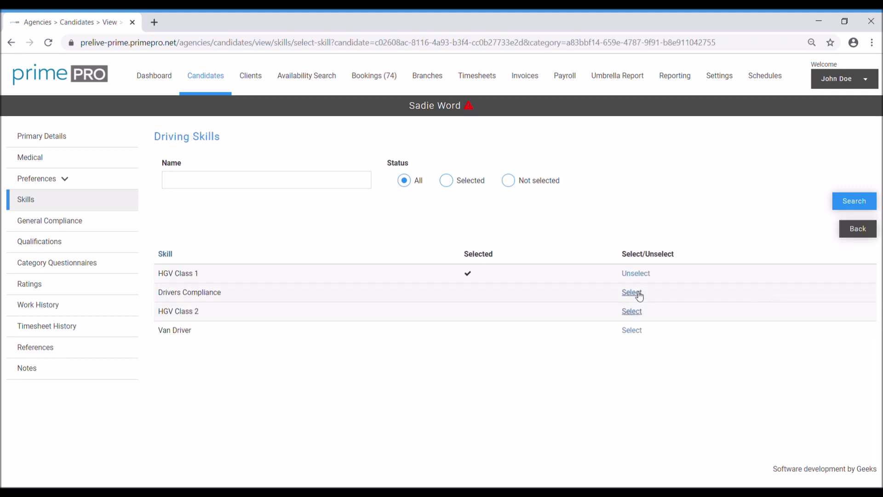
left_click(866, 236)
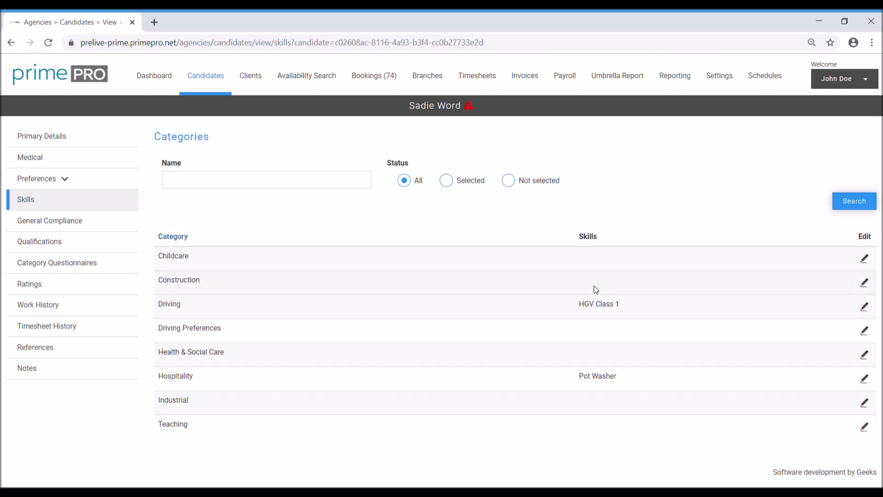
left_click(864, 307)
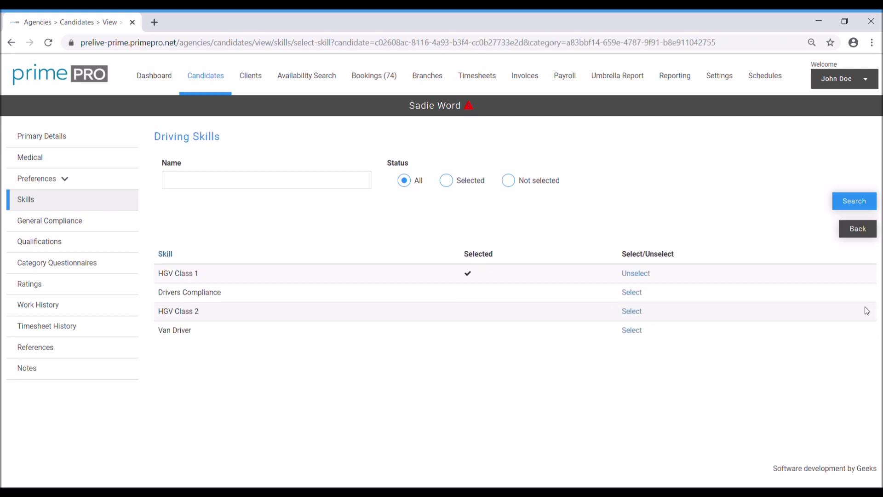
left_click(643, 275)
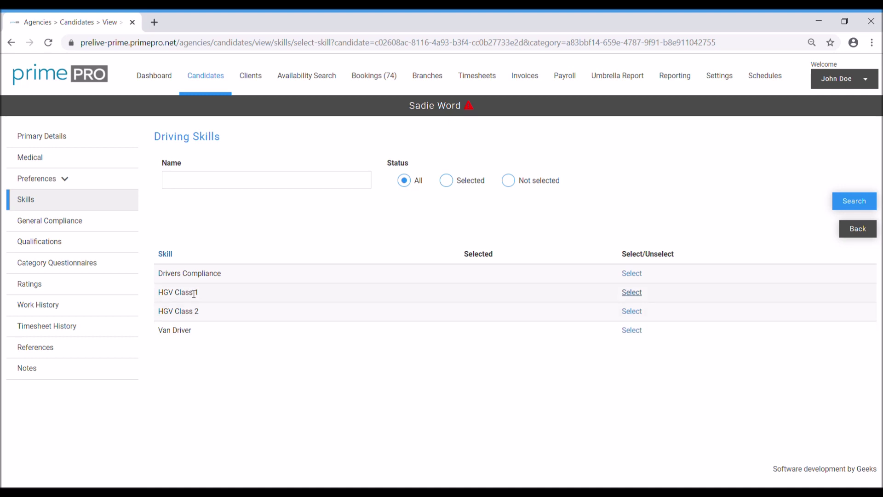
left_click(632, 293)
left_click(858, 230)
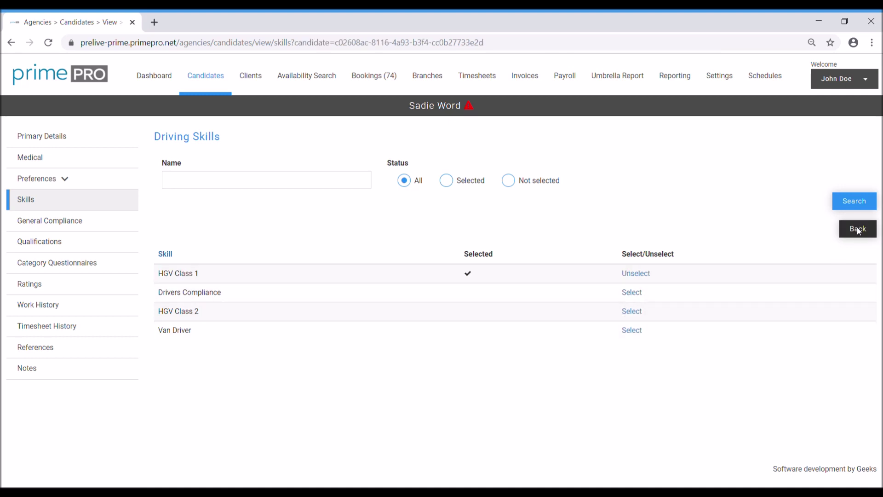
left_click(82, 229)
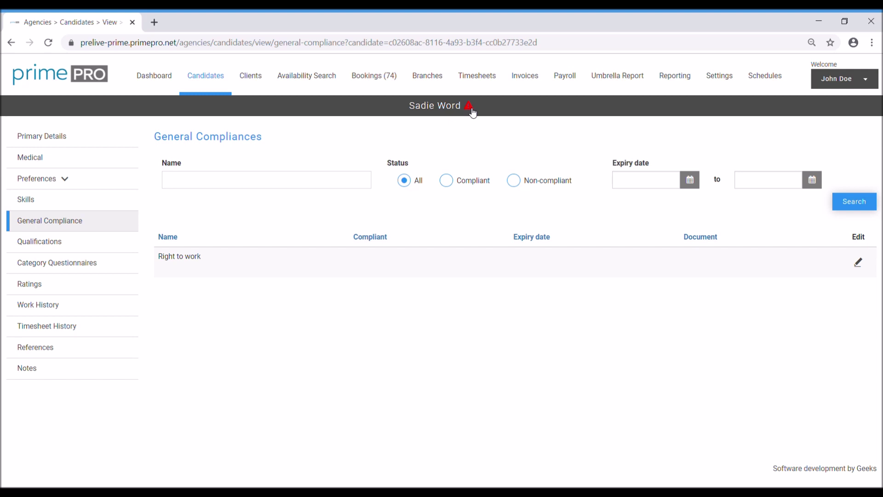
Step: Save Right to work with expiry 02/01/2022 and Passport.jpg attached, then review it unchanged
left_click(858, 264)
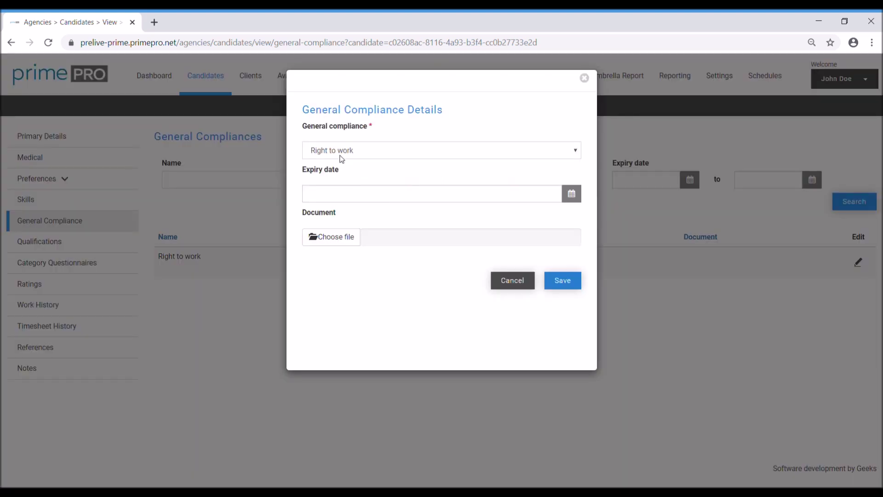
left_click(394, 198)
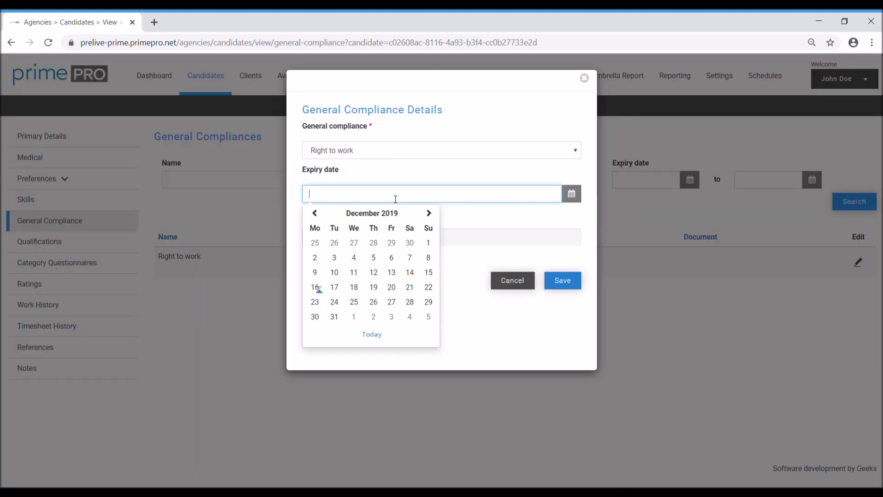
left_click(372, 317)
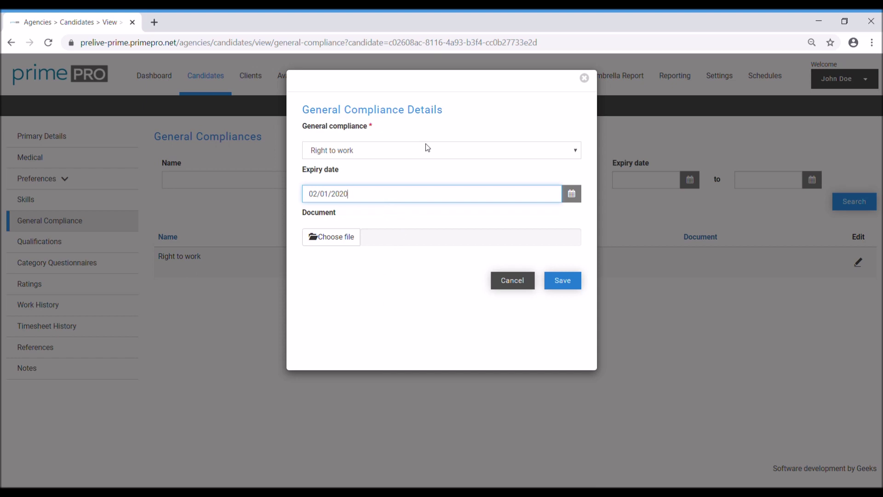
key("BackSpace")
type("2")
left_click(334, 242)
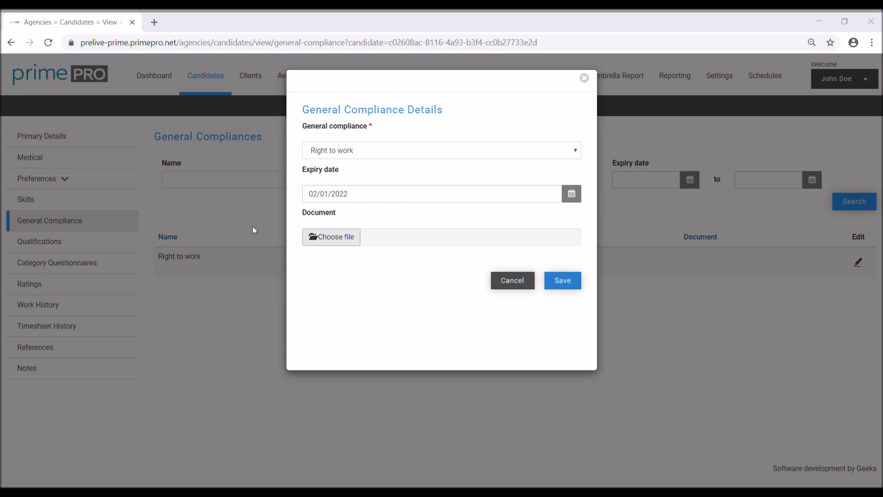
key("Return")
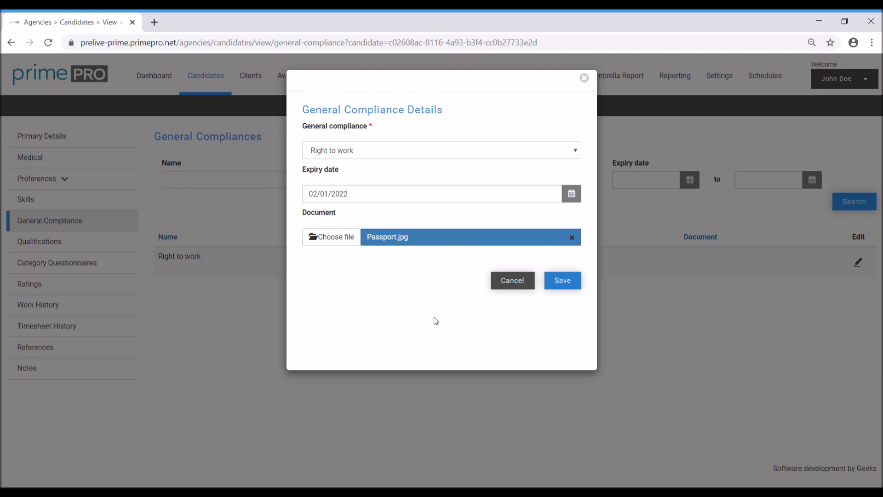
left_click(576, 286)
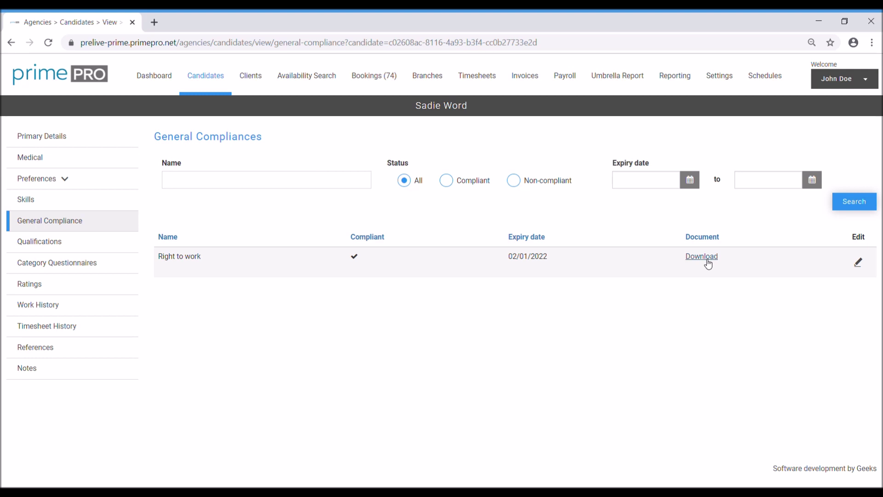
left_click(859, 263)
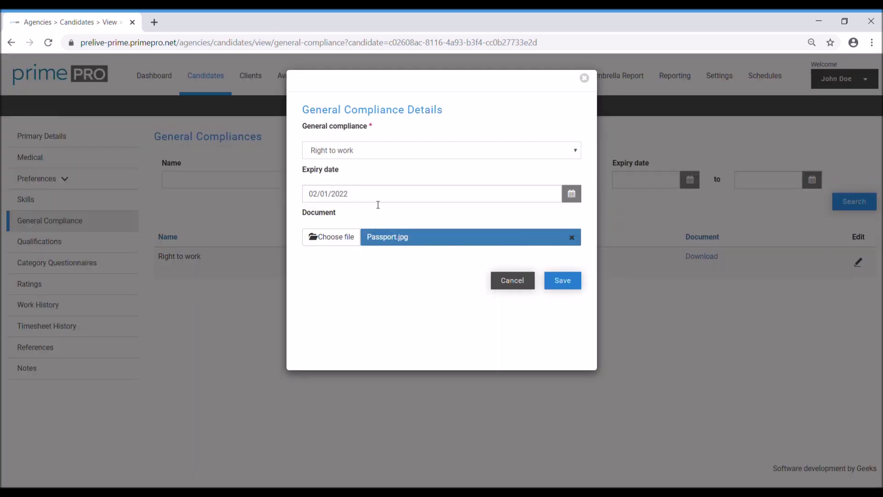
left_click(512, 286)
Step: Create a Driving > HGV Class 1 qualification expiring 17/12/2022 with CPC Drivers.jpg attached
left_click(38, 251)
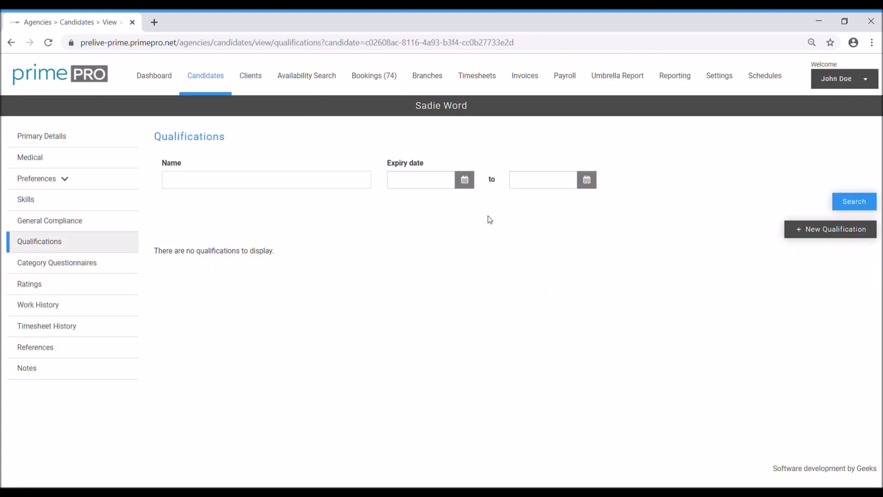
left_click(840, 233)
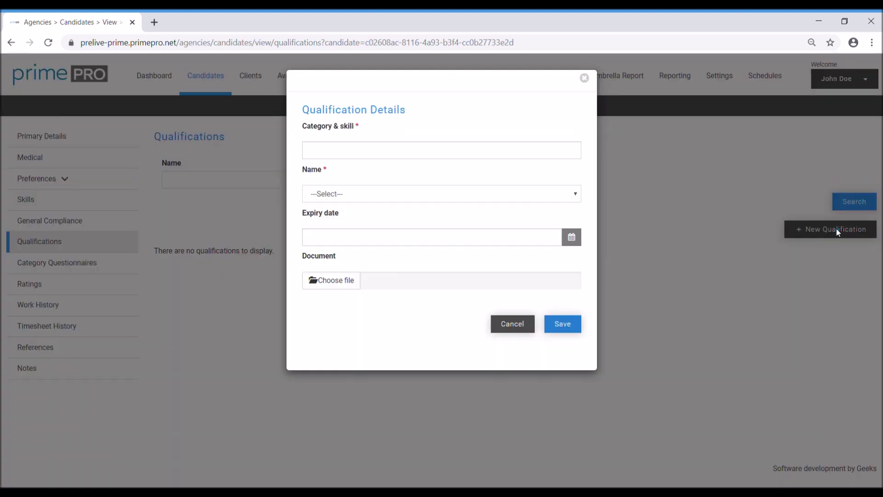
left_click(491, 155)
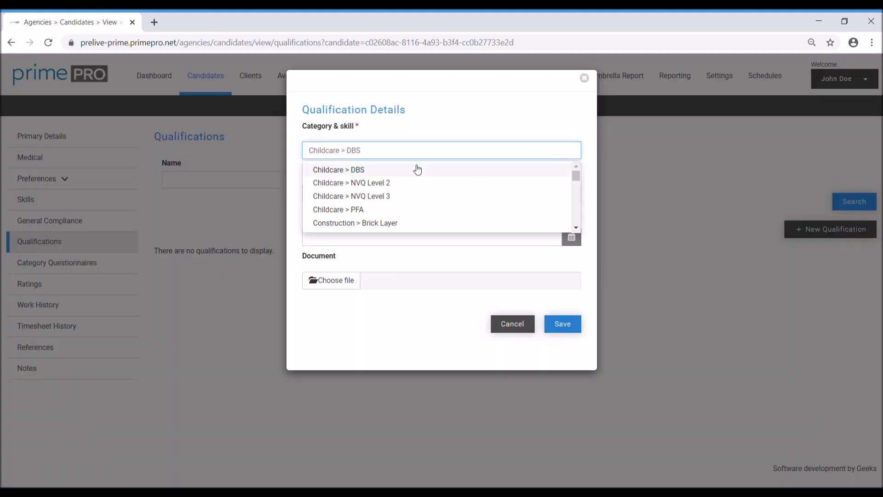
type("d")
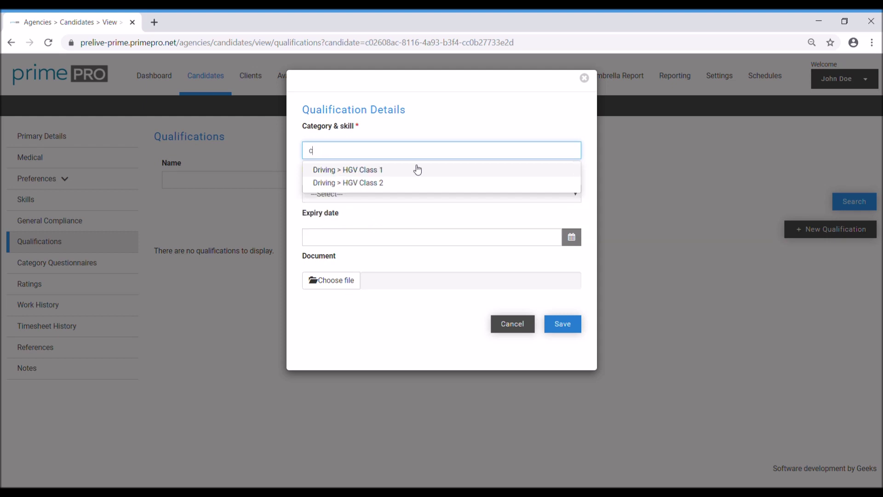
left_click(416, 169)
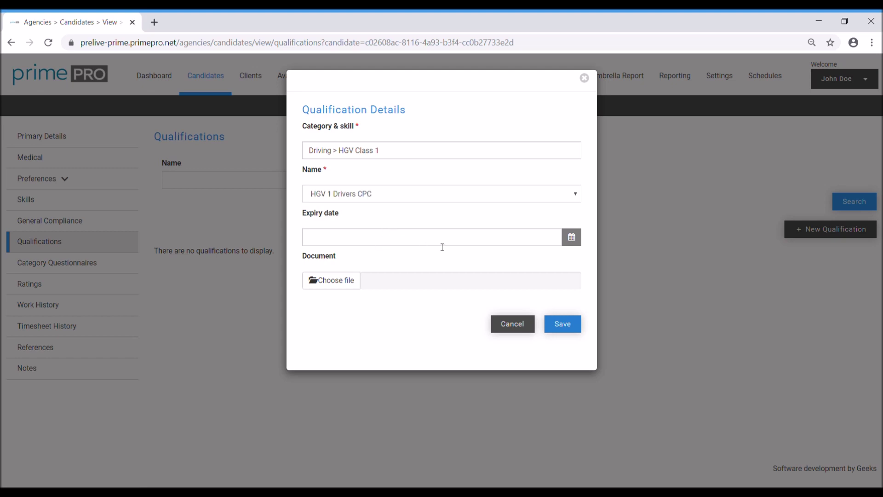
left_click(387, 237)
type("17/12/2022")
left_click(333, 281)
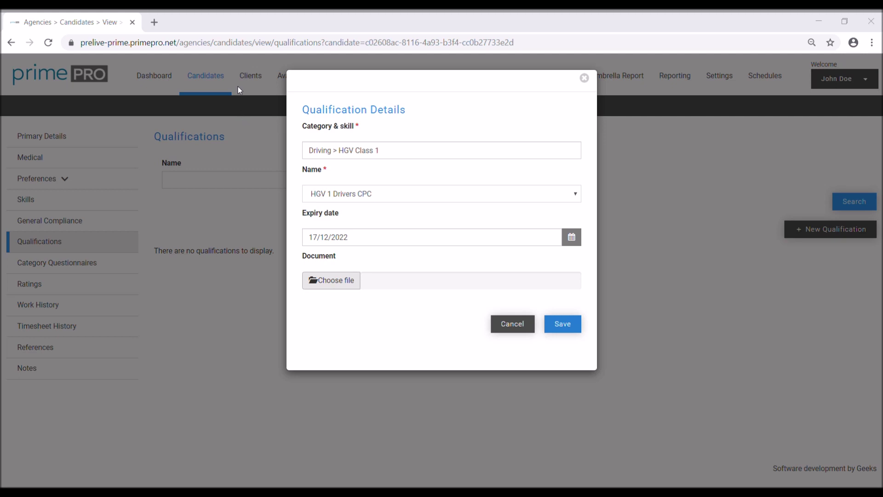
left_click(418, 314)
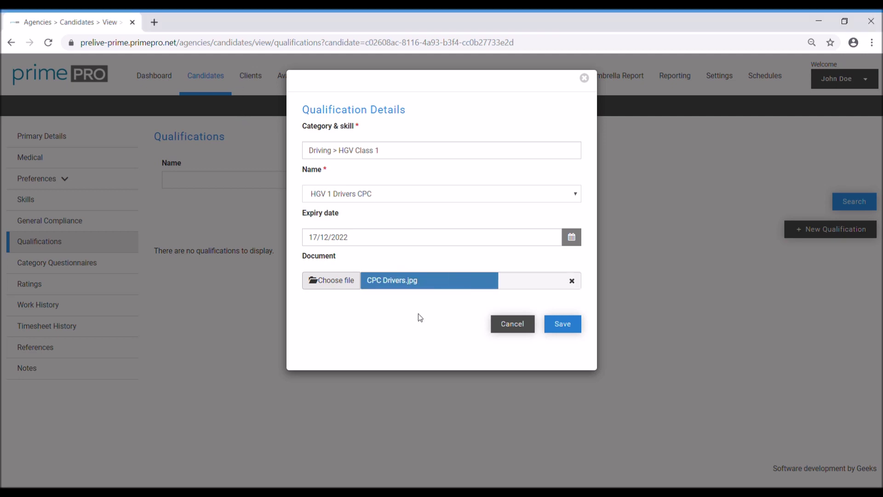
left_click(574, 332)
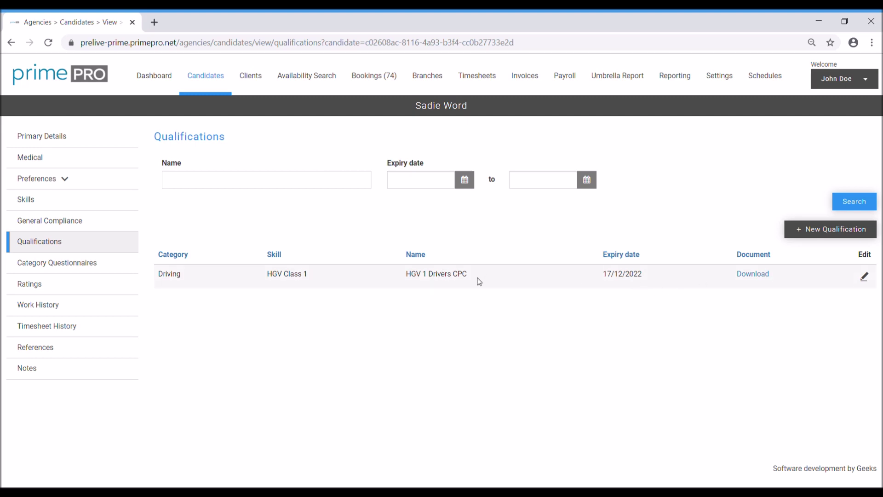
Step: Highlight the new qualification's name and its 17/12/2022 expiry date in the table
left_click_drag(477, 281, 416, 281)
left_click_drag(644, 278, 607, 282)
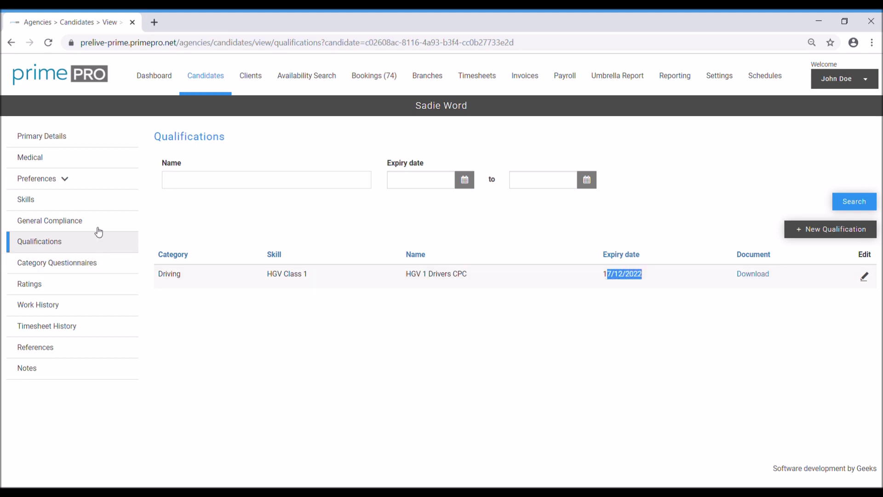
left_click(677, 277)
left_click_drag(642, 279, 603, 284)
left_click(57, 227)
Step: Check the Right to work expiry date, abandon a second new qualification, and reach Category Questionnaires
left_click_drag(570, 256, 521, 266)
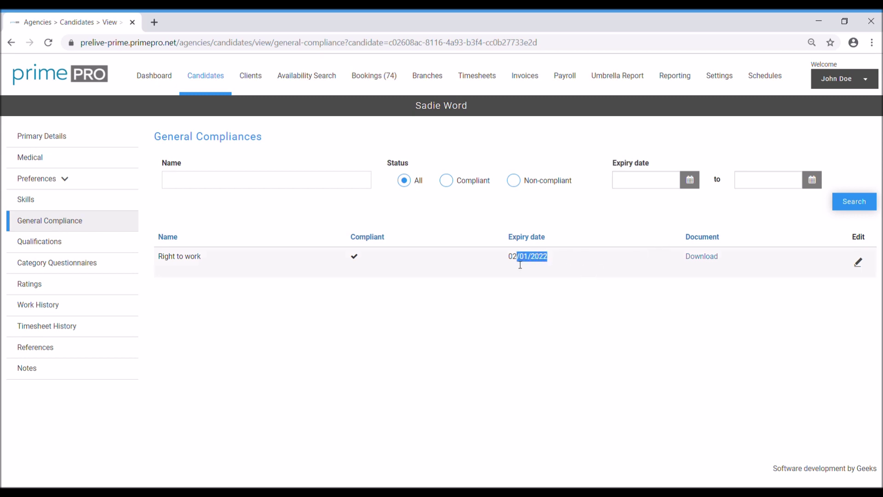
left_click(527, 276)
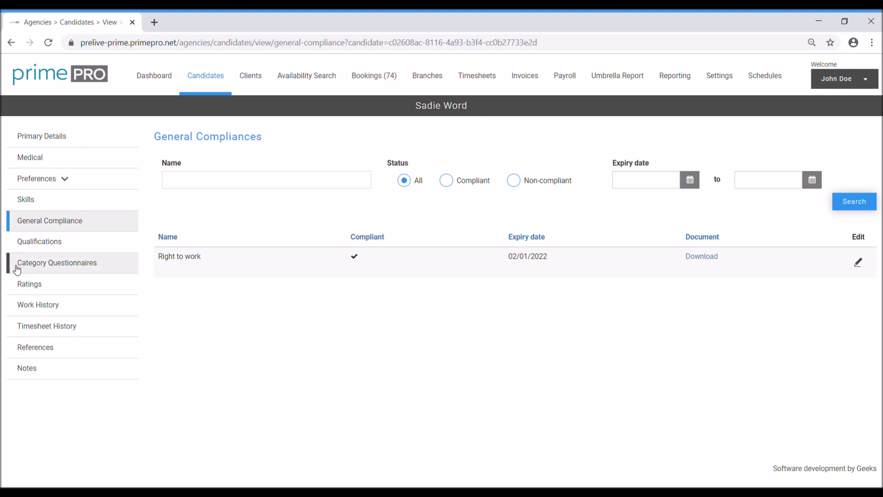
left_click(77, 243)
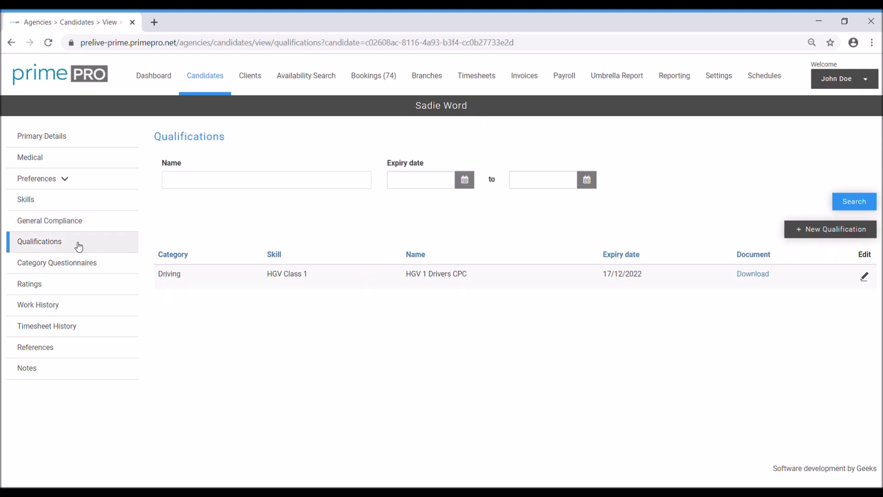
left_click(813, 230)
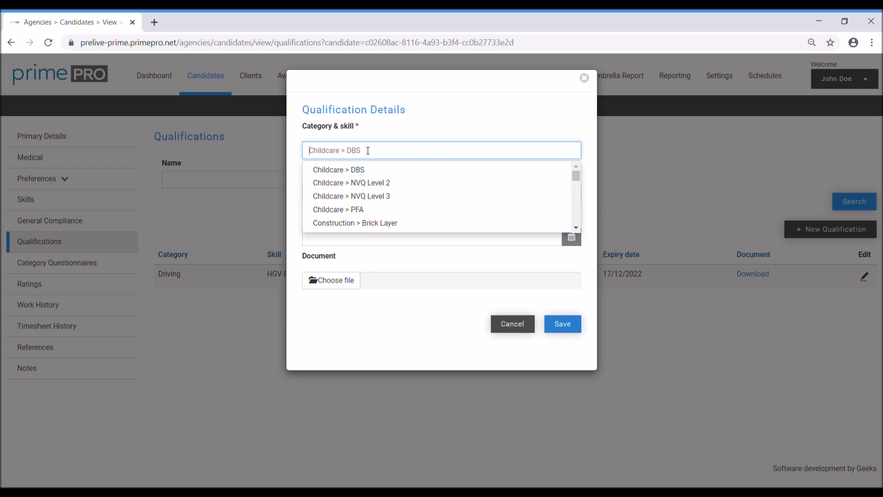
left_click(510, 324)
left_click(510, 331)
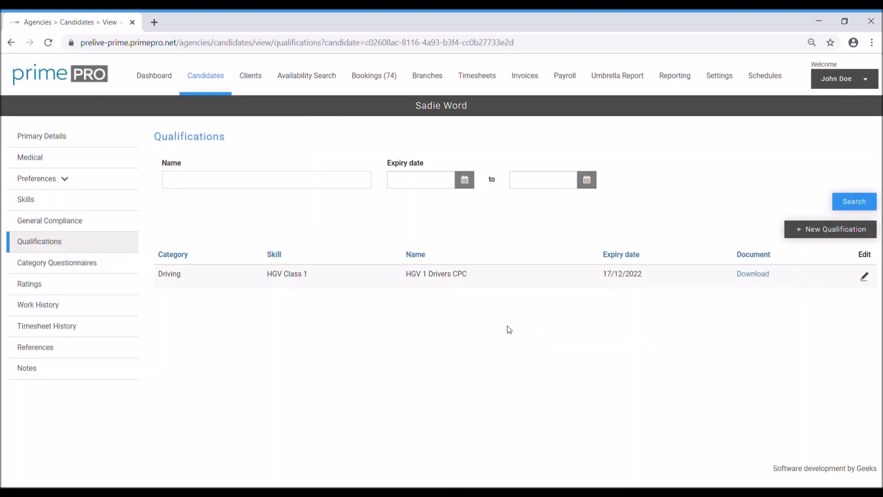
left_click(41, 283)
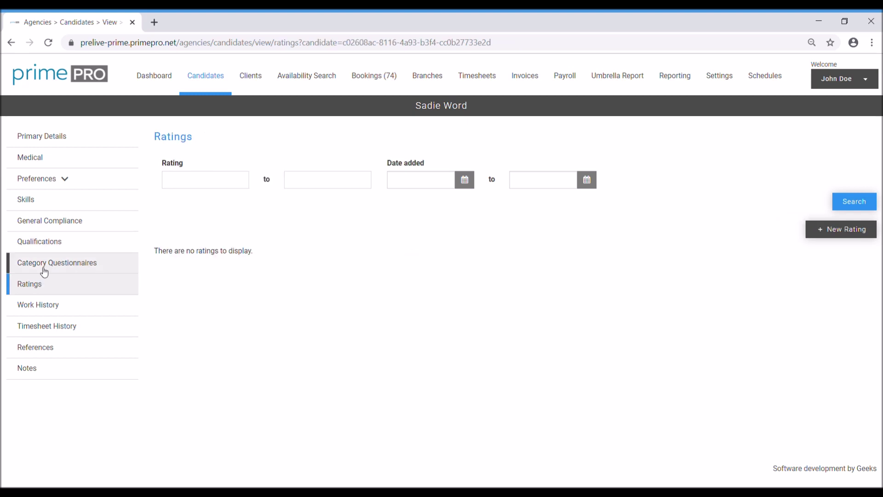
left_click(46, 265)
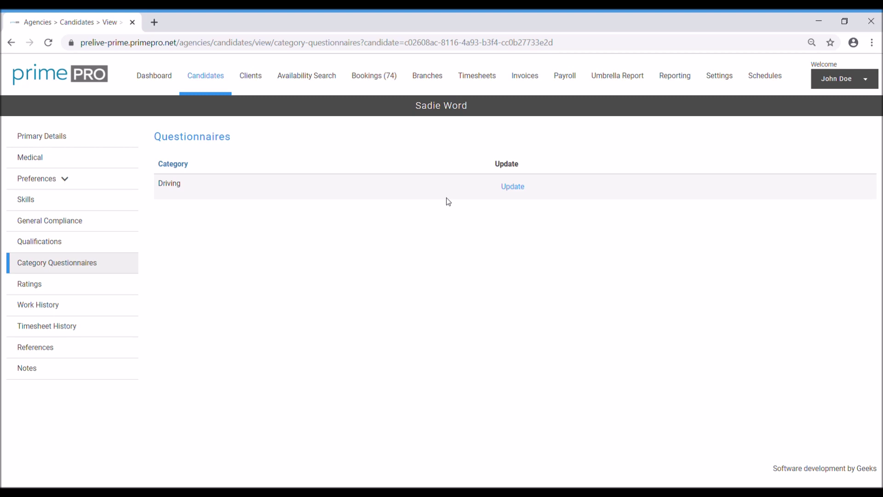
Step: Scroll through the blank Driving questionnaire without entering anything, then return to the questionnaire list
left_click(513, 187)
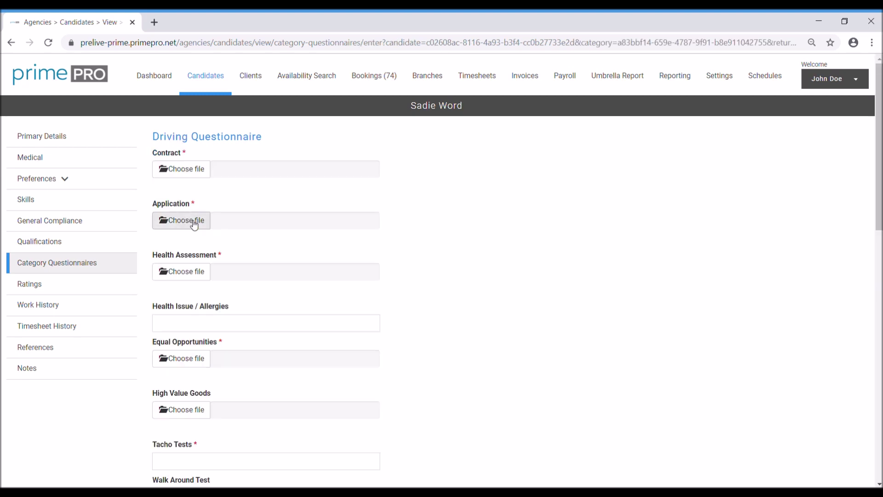
scroll(315, 211, "down", 8)
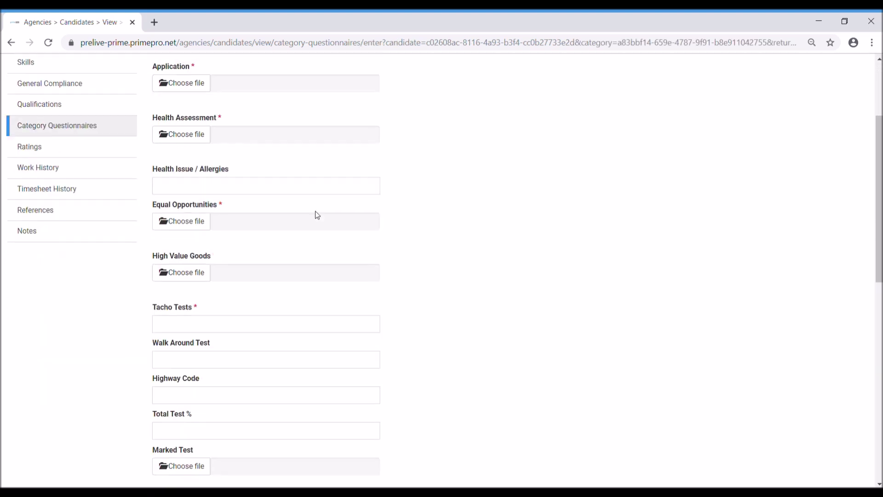
scroll(347, 230, "up", 10)
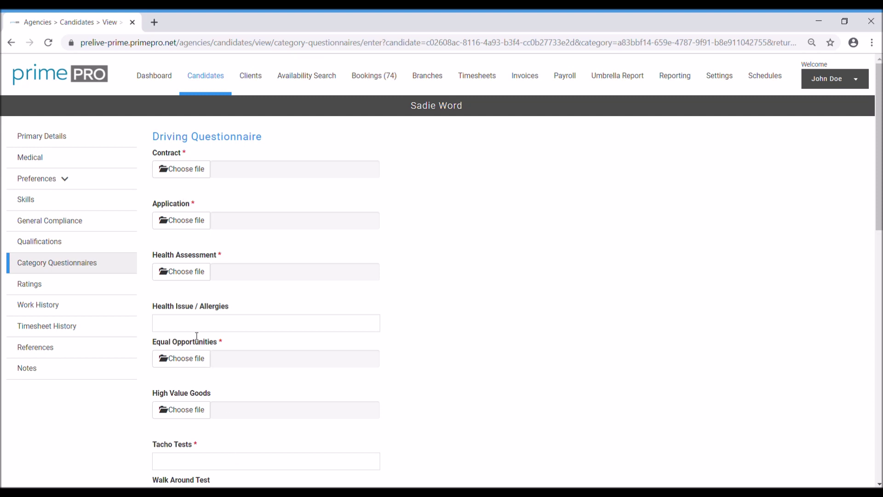
left_click(286, 321)
scroll(289, 317, "down", 2)
scroll(290, 311, "down", 10)
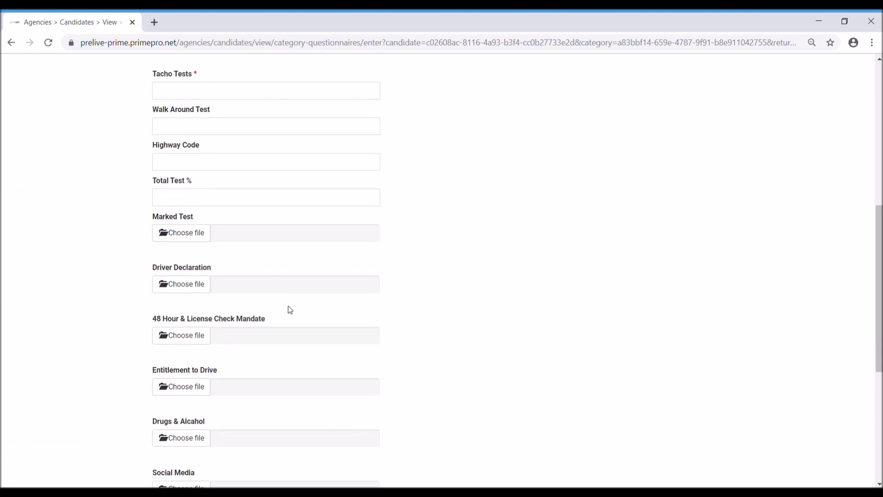
scroll(417, 329, "up", 11)
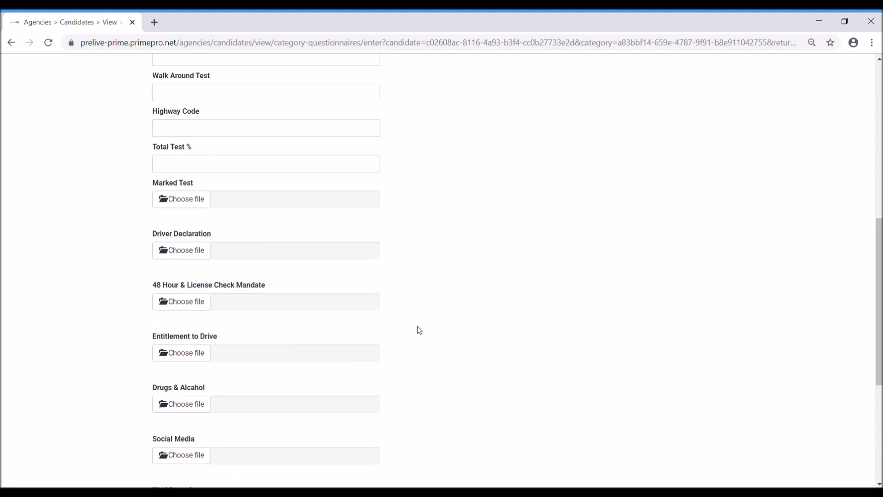
scroll(355, 232, "up", 2)
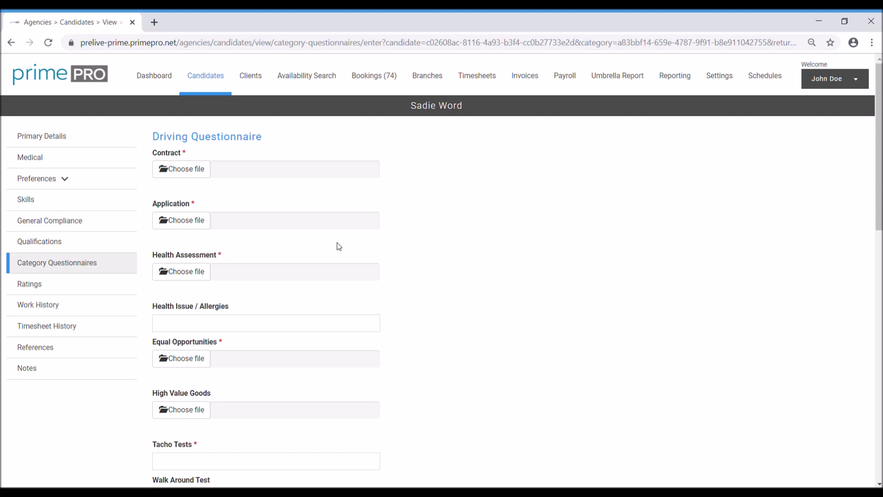
left_click(74, 269)
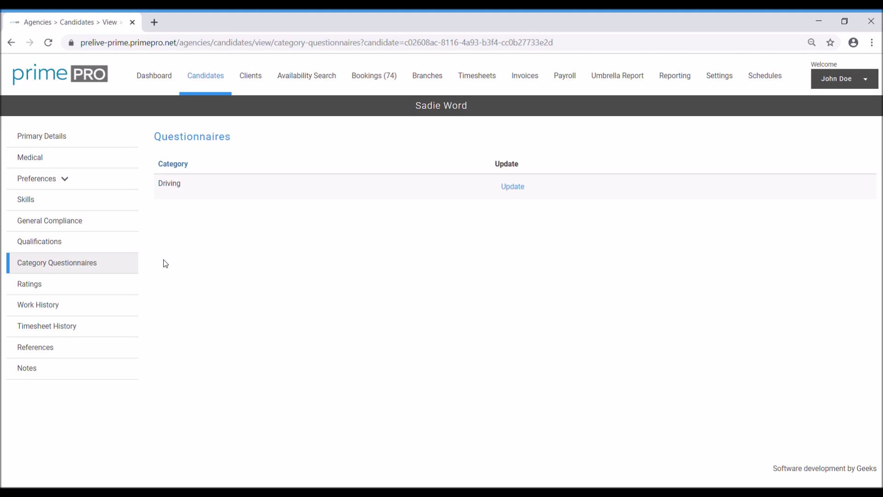
Step: Add a new rating dated 16/12/2019 and give the candidate a star rating
left_click(67, 288)
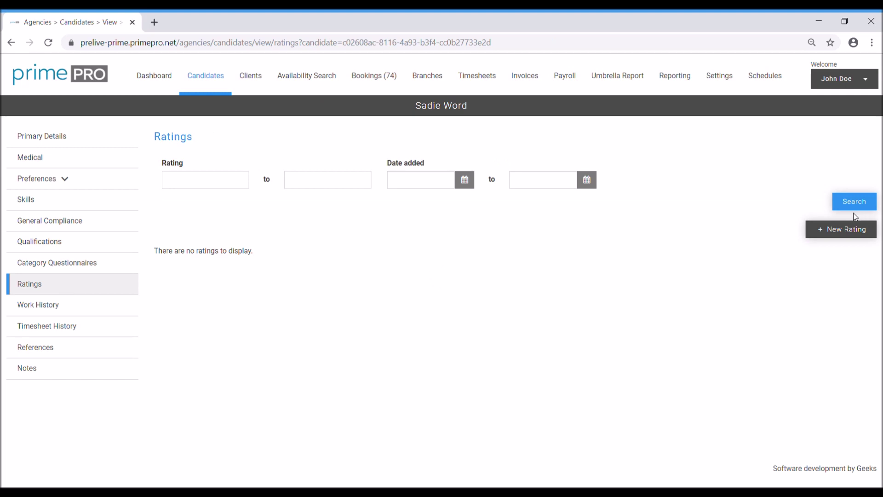
left_click(845, 235)
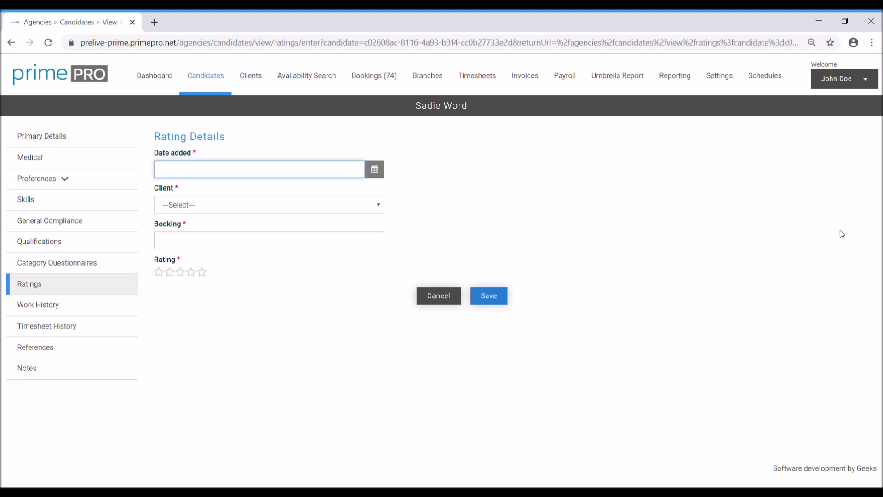
left_click(376, 175)
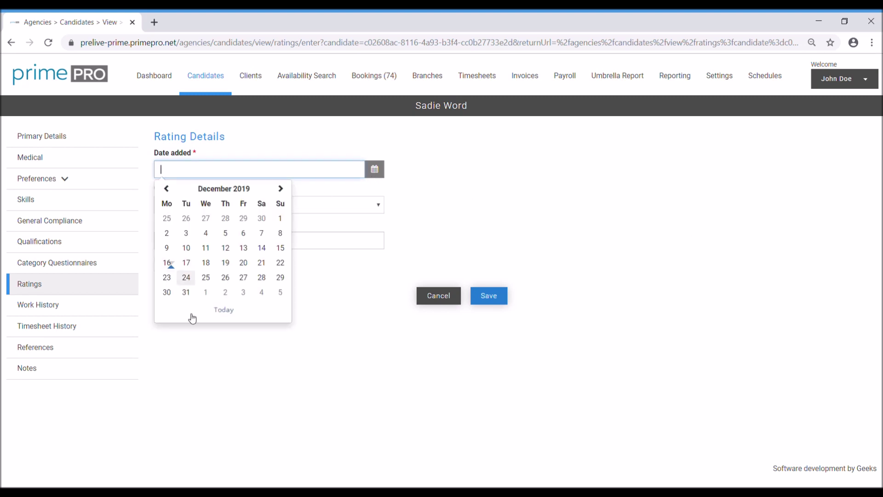
left_click(220, 309)
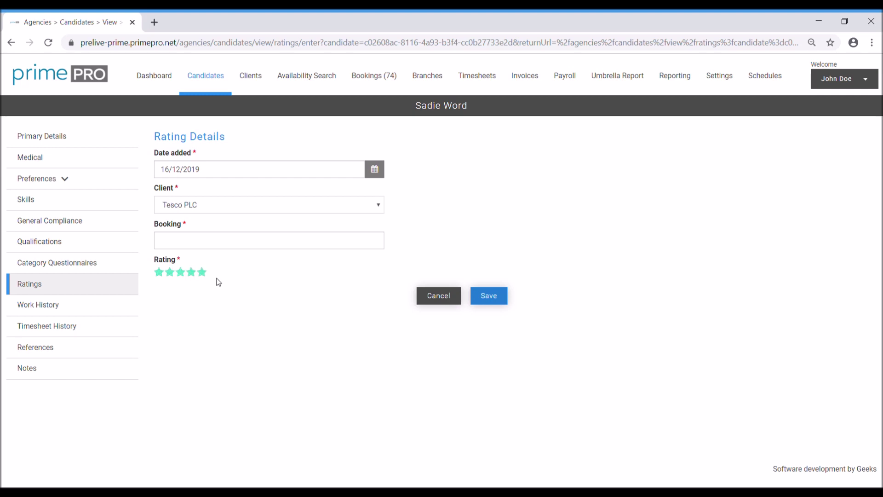
left_click(191, 272)
left_click(77, 308)
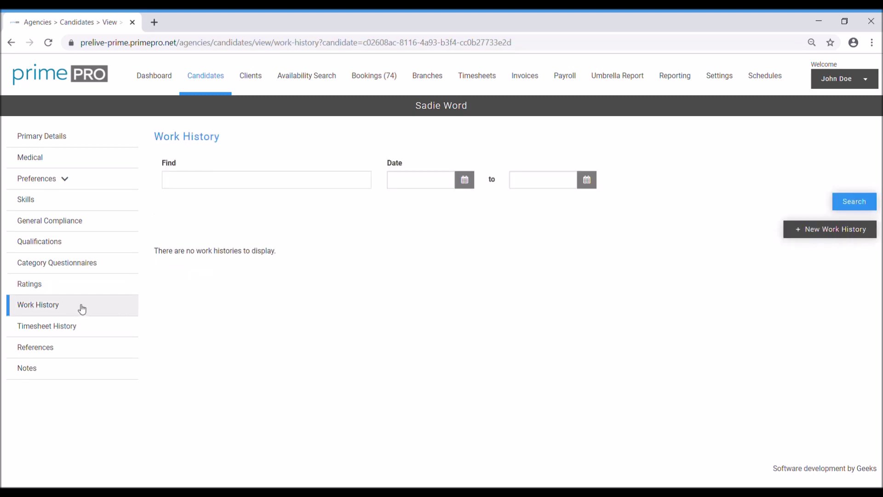
Step: Begin a work history entry with client Other, stepping through company name, job title and duties fields
left_click(813, 237)
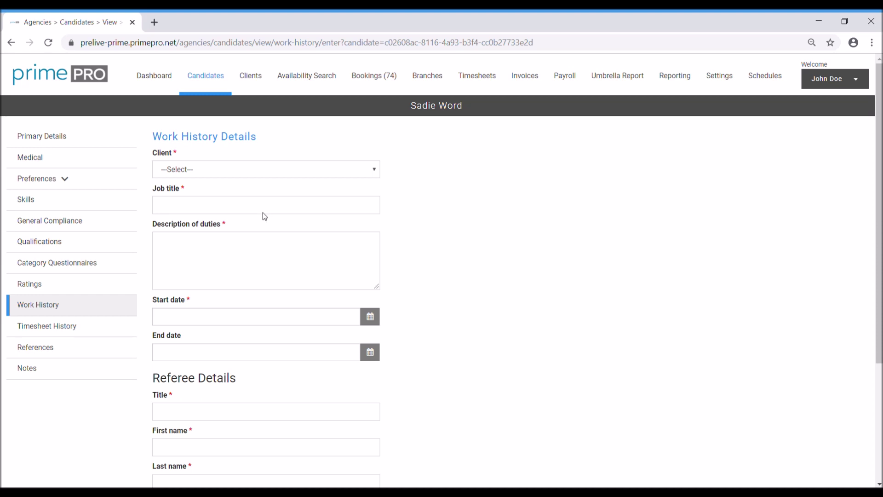
key("o")
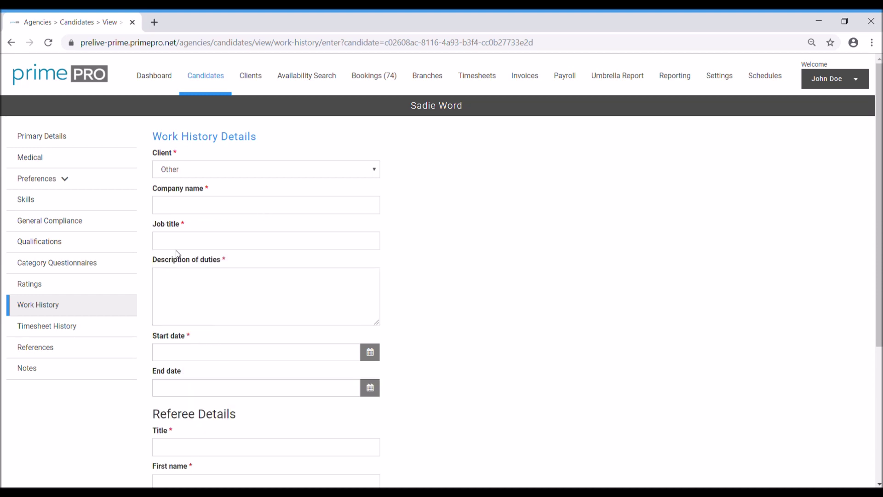
left_click(205, 207)
left_click(222, 246)
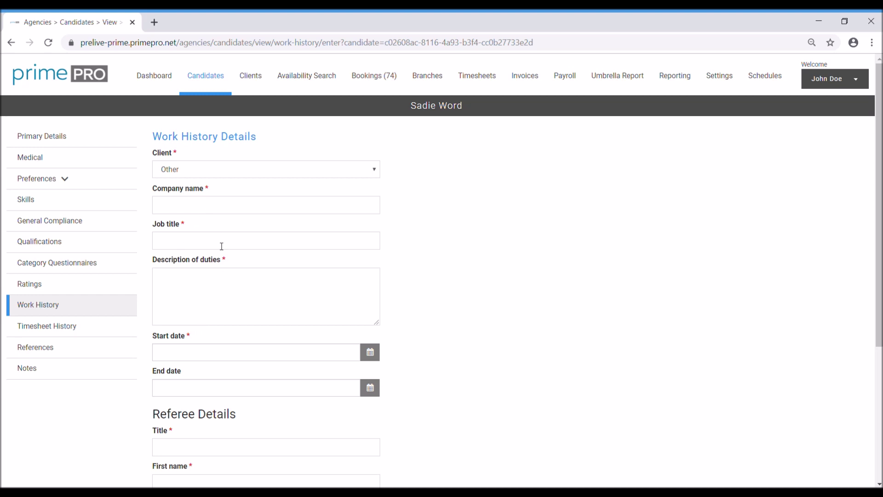
left_click(233, 297)
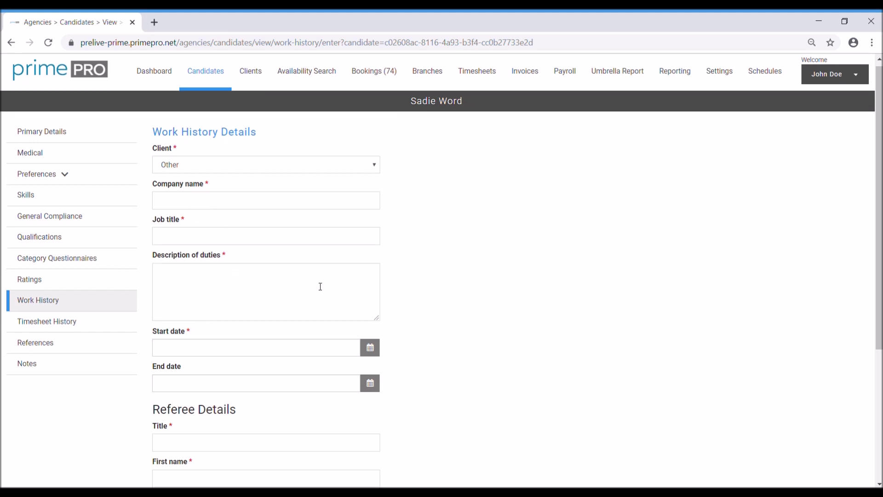
scroll(319, 287, "down", 2)
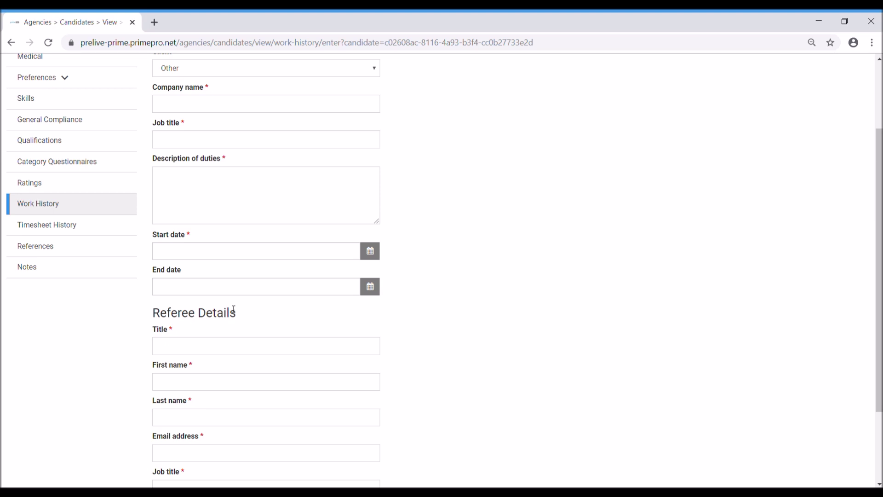
scroll(459, 288, "down", 2)
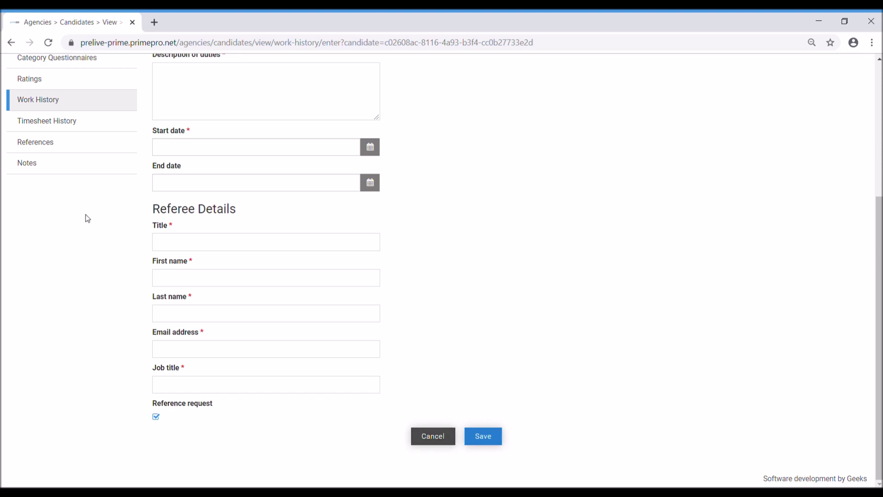
left_click(75, 120)
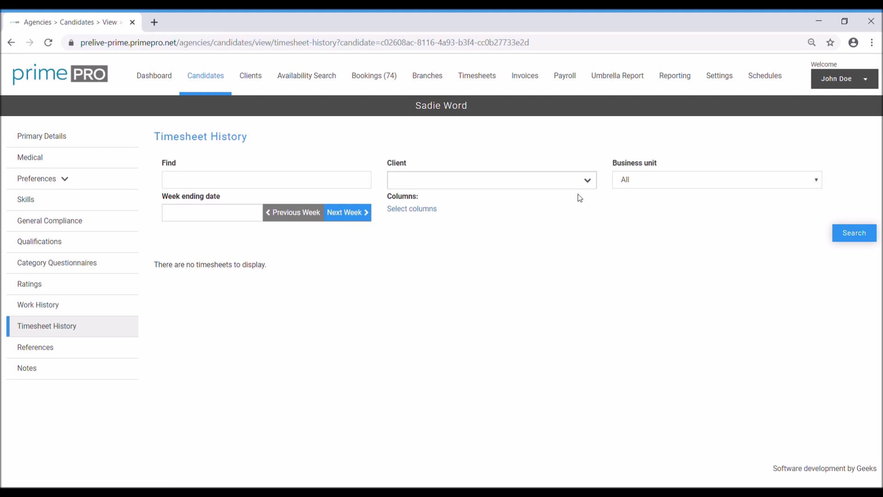
Step: Open the first listed candidate from Candidates and view their timesheet history
left_click(211, 81)
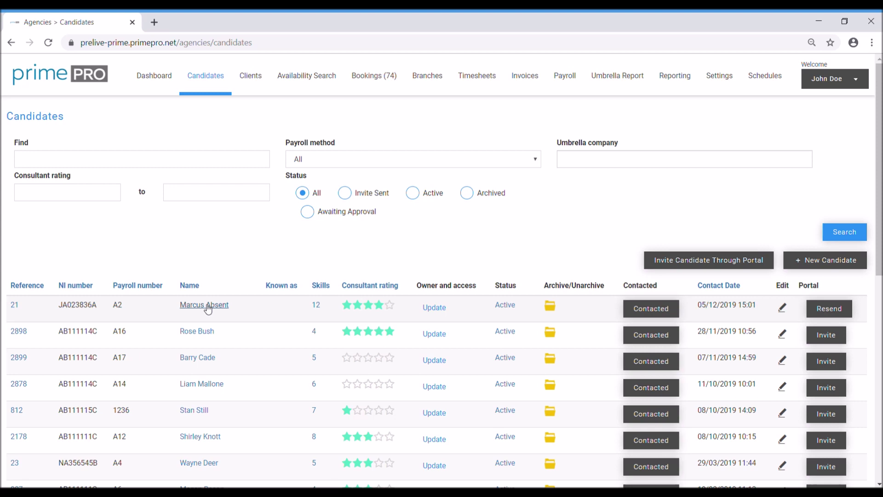
left_click(208, 310)
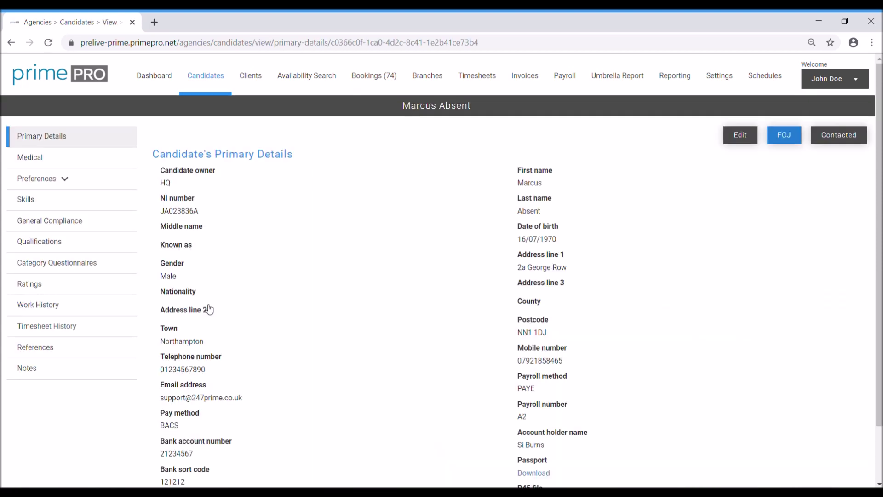
left_click(47, 327)
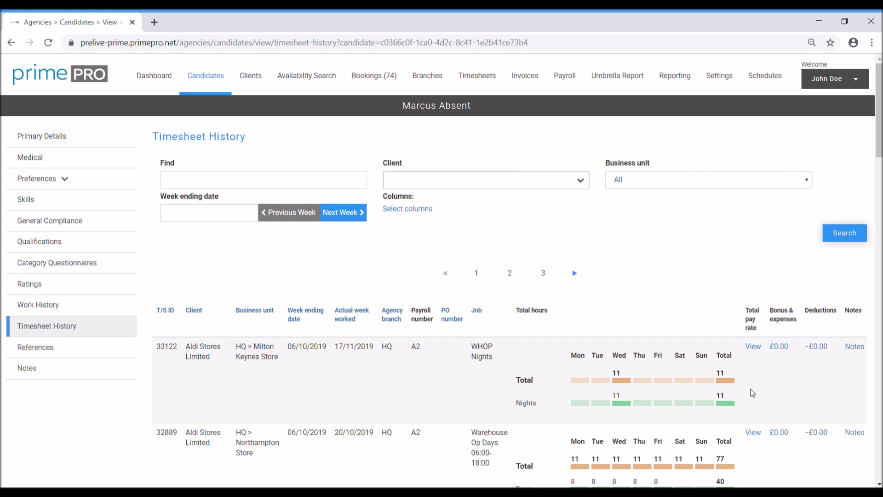
Step: Scroll the timesheet history and highlight the first timesheet's client and week-ending date
scroll(758, 388, "down", 1)
scroll(758, 389, "down", 3)
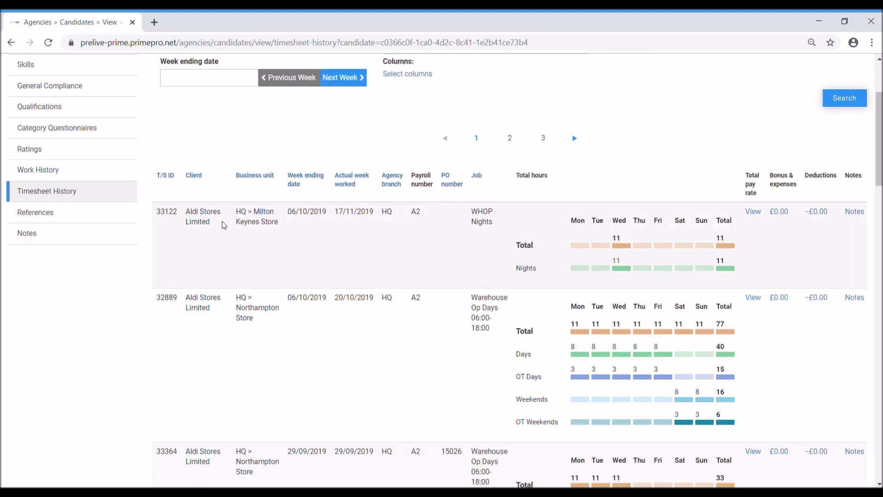
left_click_drag(213, 225, 185, 211)
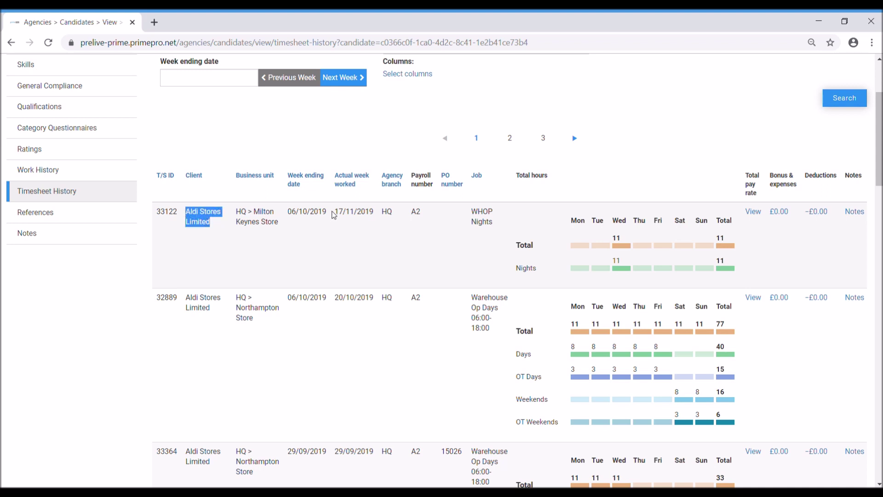
left_click_drag(333, 216, 286, 214)
left_click_drag(358, 214, 343, 214)
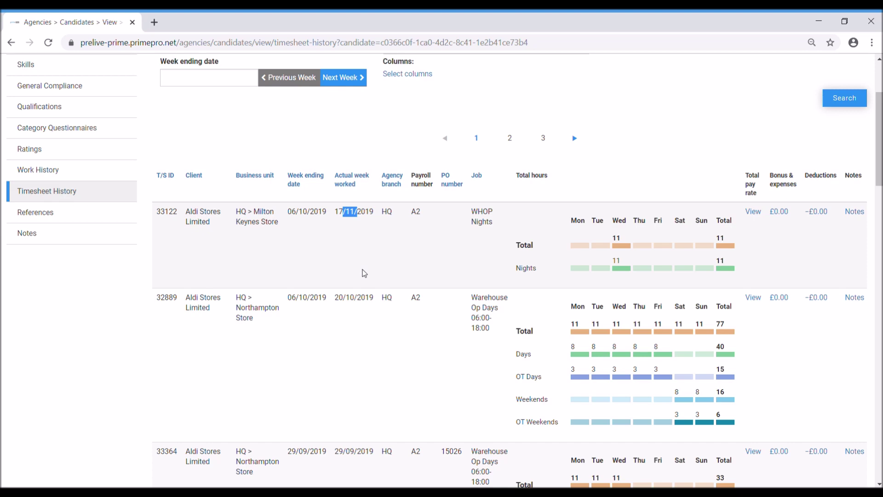
scroll(735, 322, "down", 10)
scroll(732, 324, "up", 15)
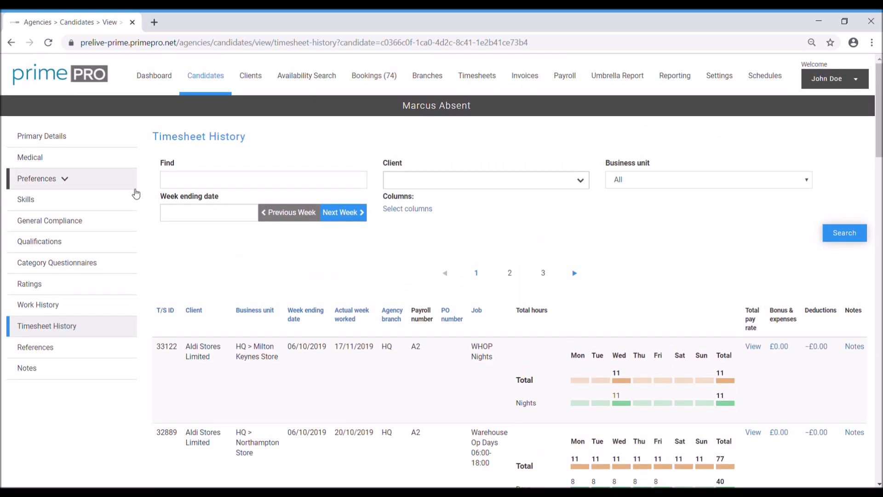
Step: Search timesheets for 'tesco' and highlight the first result's business unit, job and night hours
left_click(312, 186)
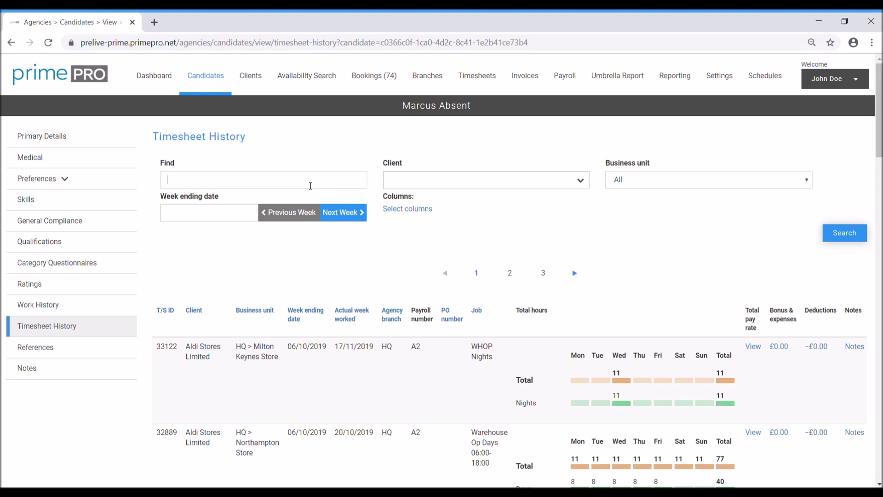
type("tesco")
key("Return")
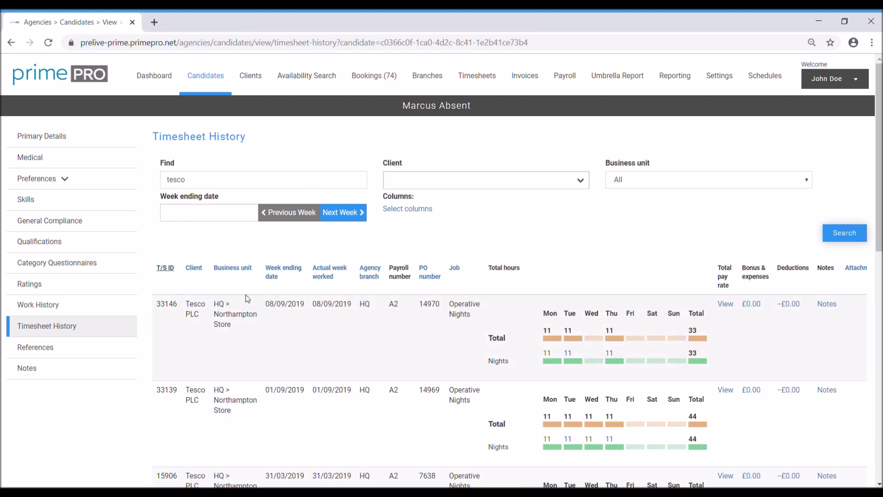
left_click_drag(238, 327, 214, 315)
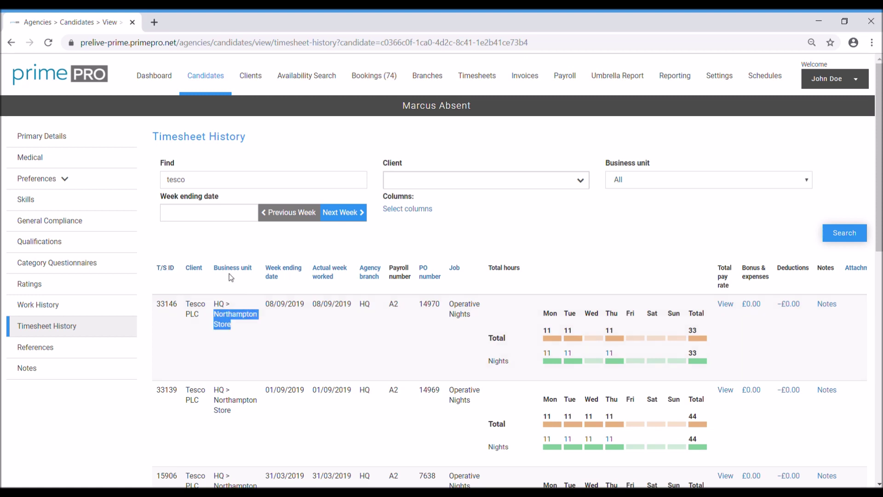
left_click(228, 331)
left_click_drag(242, 331, 214, 315)
left_click(227, 328)
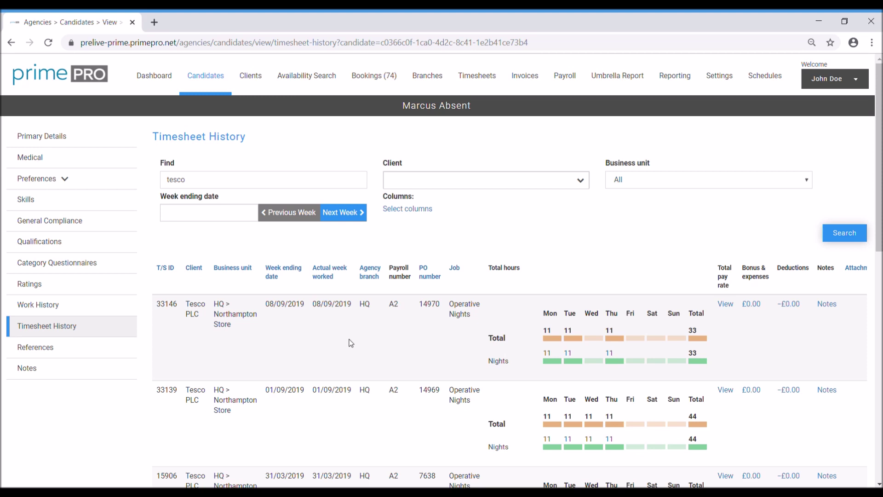
left_click_drag(470, 315, 452, 304)
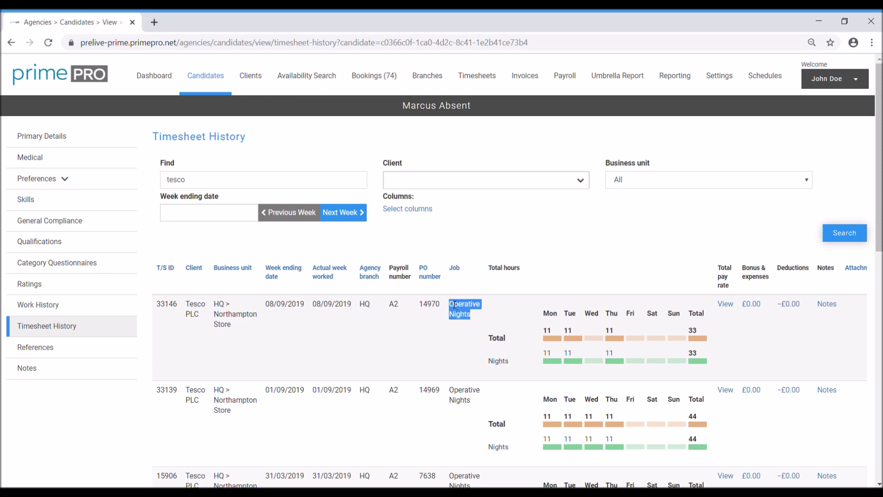
left_click(464, 313)
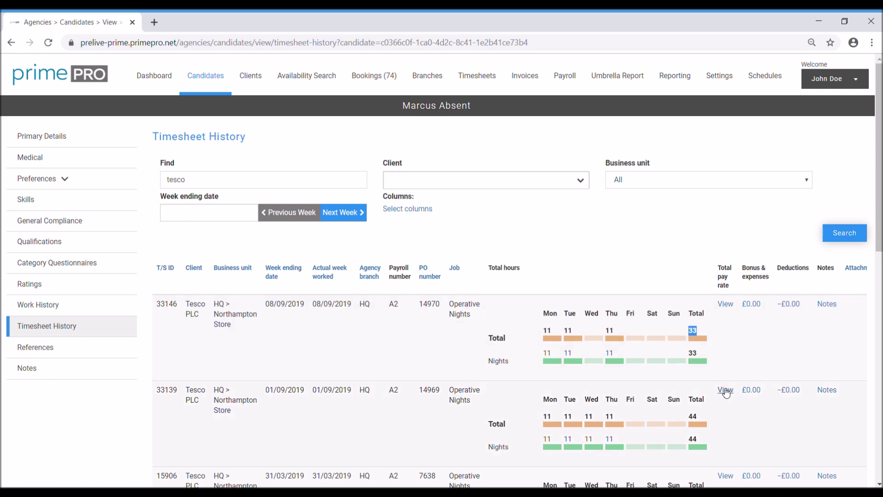
left_click_drag(614, 354, 541, 358)
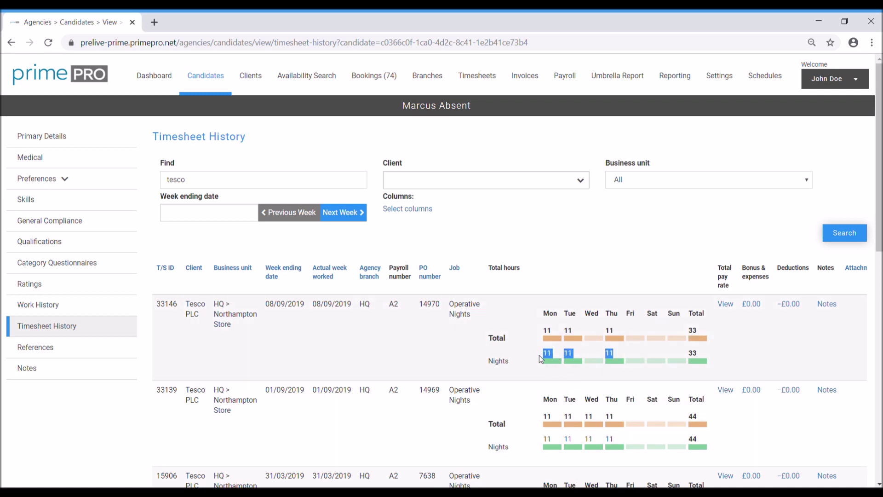
left_click(591, 350)
Step: Review the first Tesco timesheet's pay and charge hours, then return to the timesheet list
left_click(727, 305)
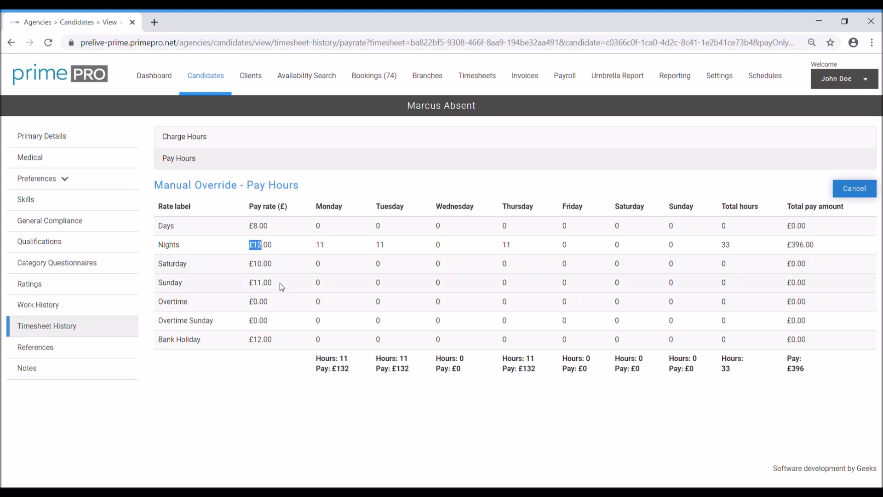
left_click(210, 137)
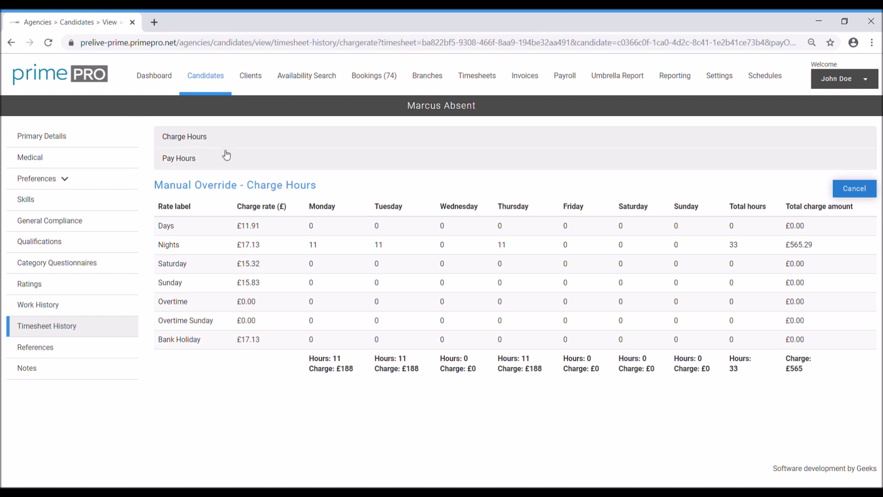
left_click(61, 330)
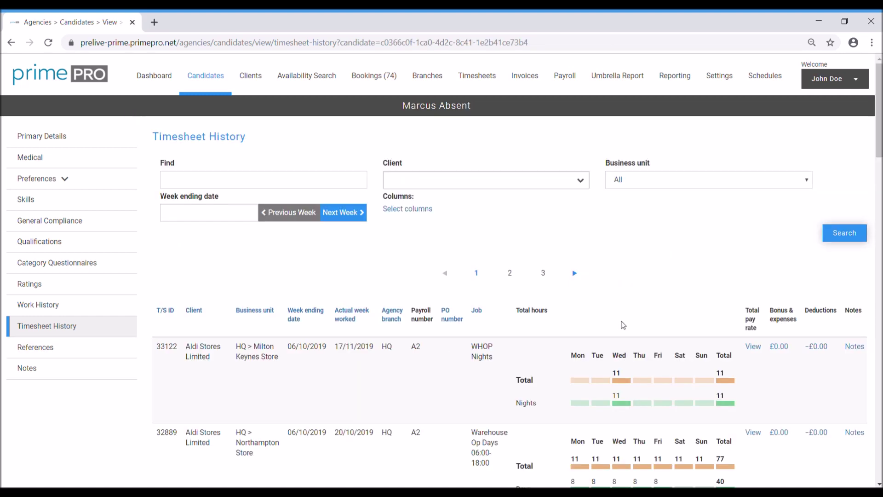
scroll(455, 327, "down", 1)
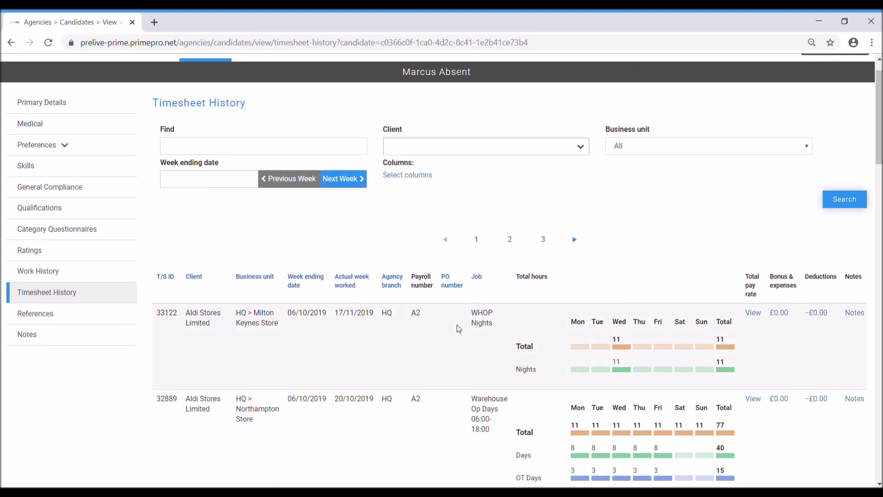
left_click(70, 321)
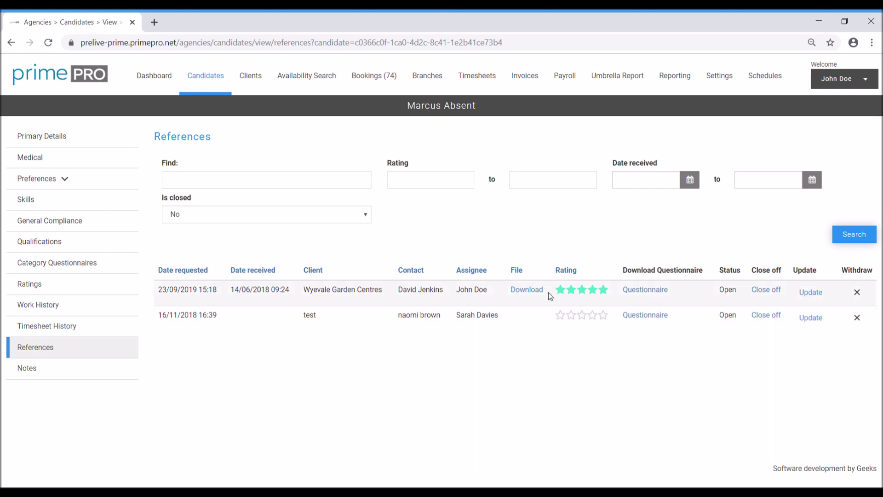
Step: Show the candidate's six notes, then start a new note and cancel it unsaved
left_click(75, 372)
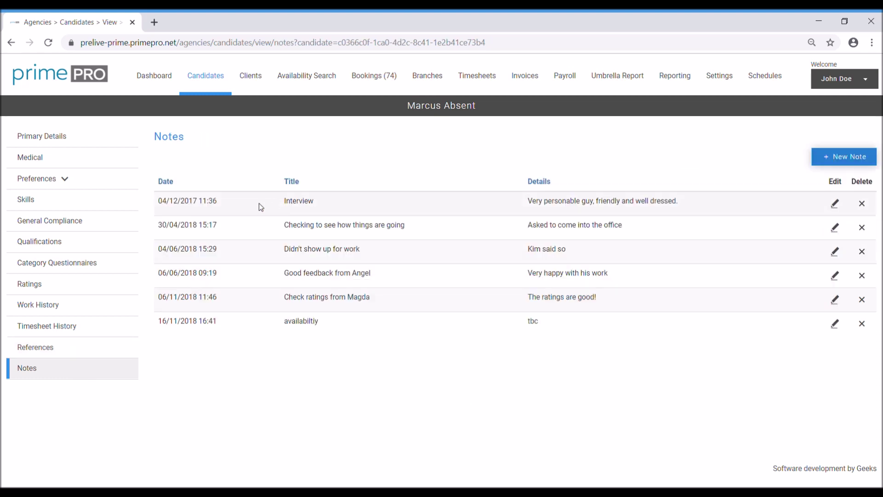
left_click(826, 157)
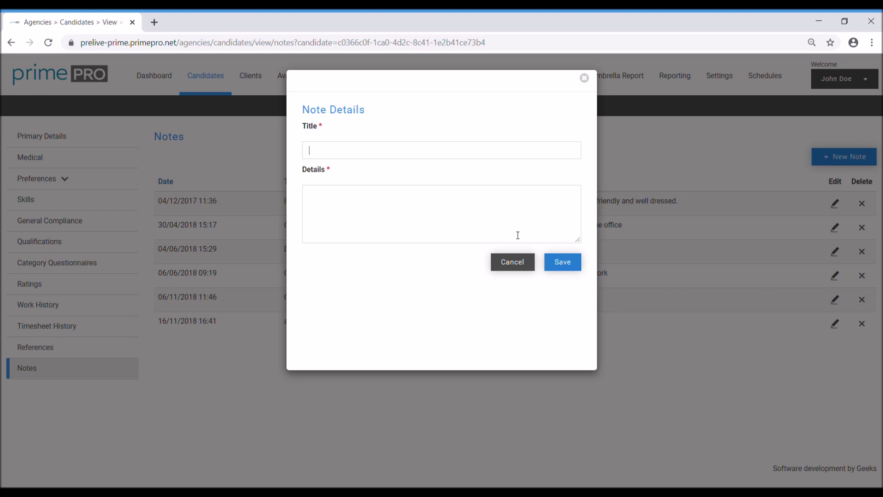
left_click(515, 264)
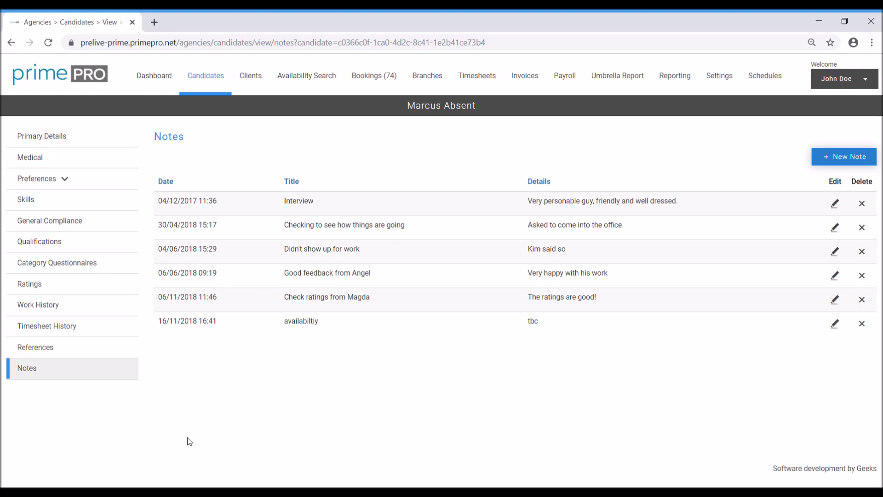
Step: Go back from the candidate's Notes page to the Candidates list
left_click(208, 85)
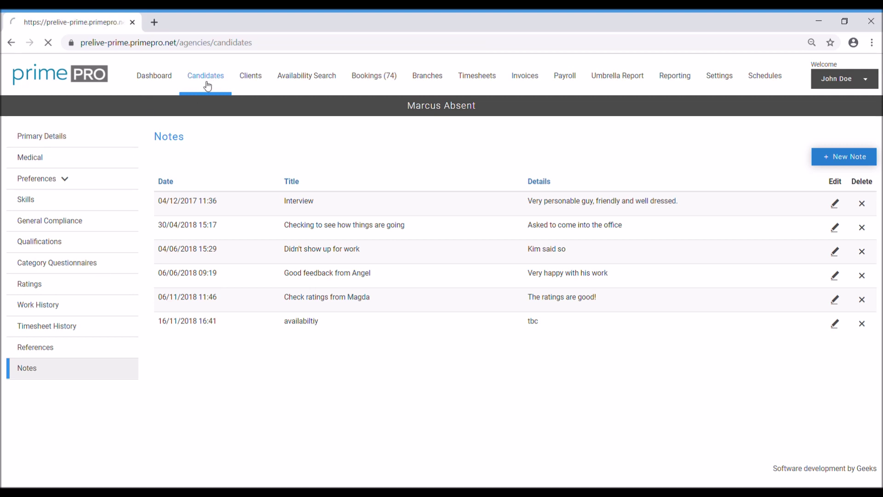